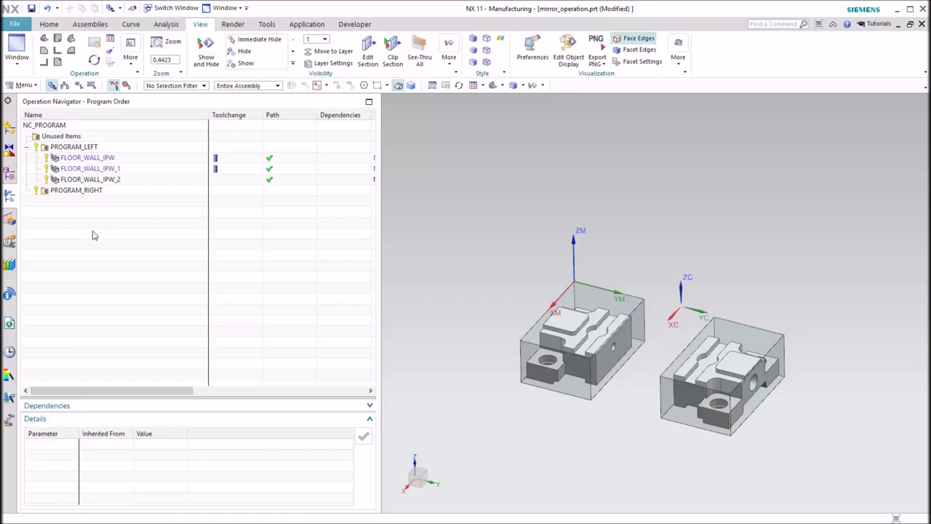
Step: Select PROGRAM_LEFT and display the FLOOR_WALL_IPW, FLOOR_WALL_IPW_1 and FLOOR_WALL_IPW_2 toolpaths
click(98, 148)
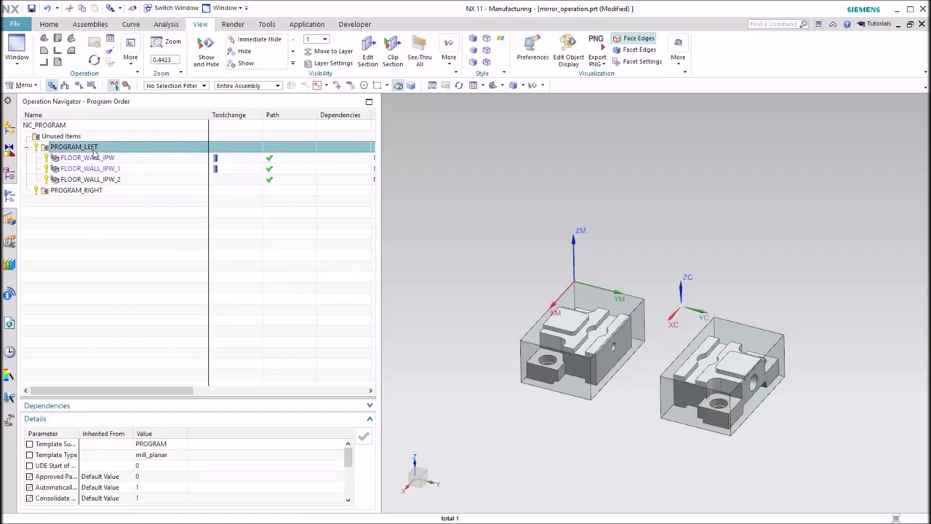
click(93, 160)
click(93, 169)
click(94, 180)
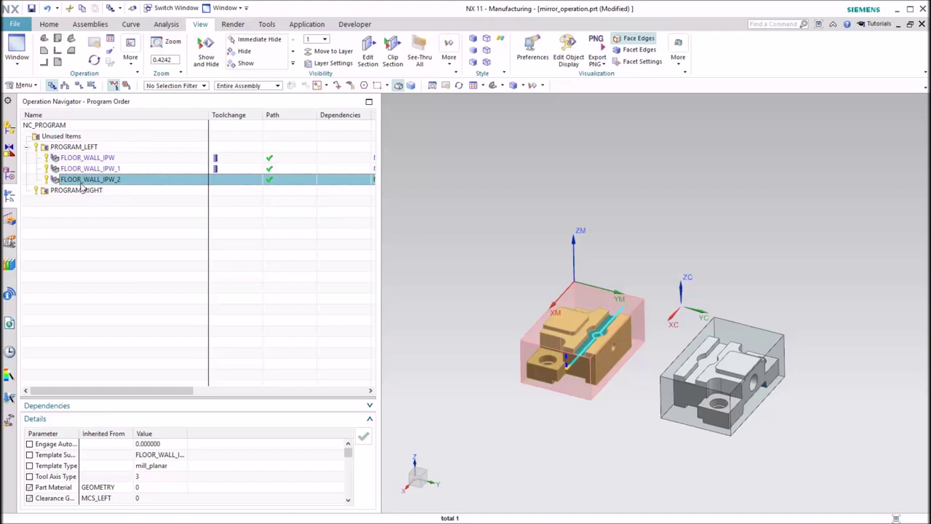
Step: Switch to Geometry View and open the BLANK_MIRROR Workpiece dialog
click(78, 85)
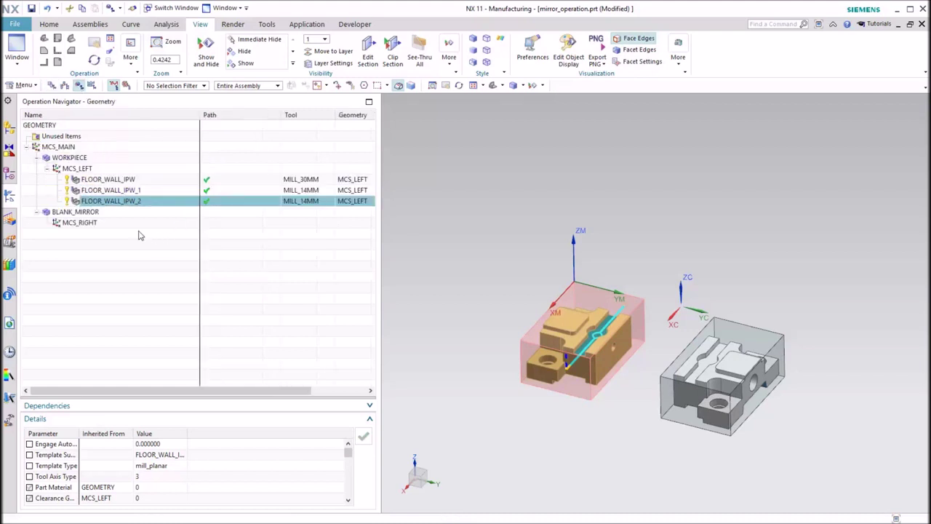
click(78, 213)
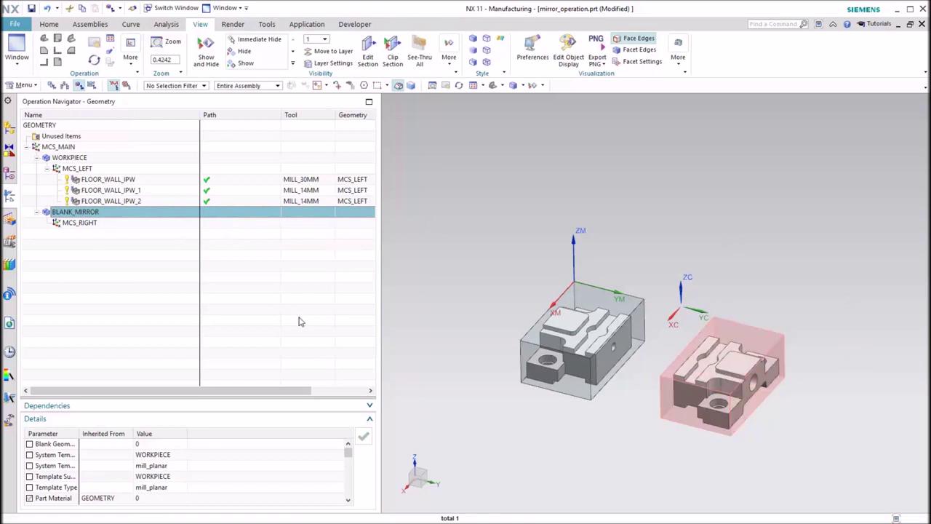
double_click(69, 215)
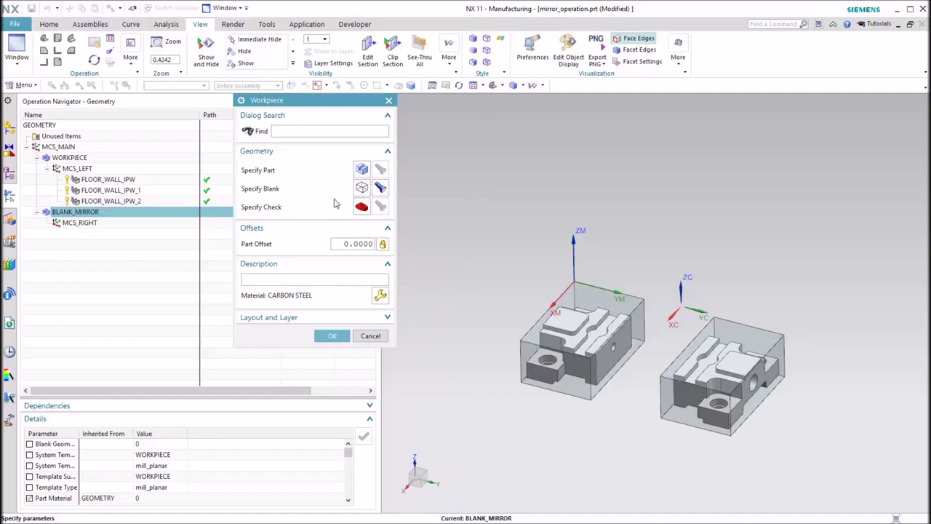
Step: Confirm the right block is the blank, cancel the Workpiece dialog, and select MCS_RIGHT
click(381, 187)
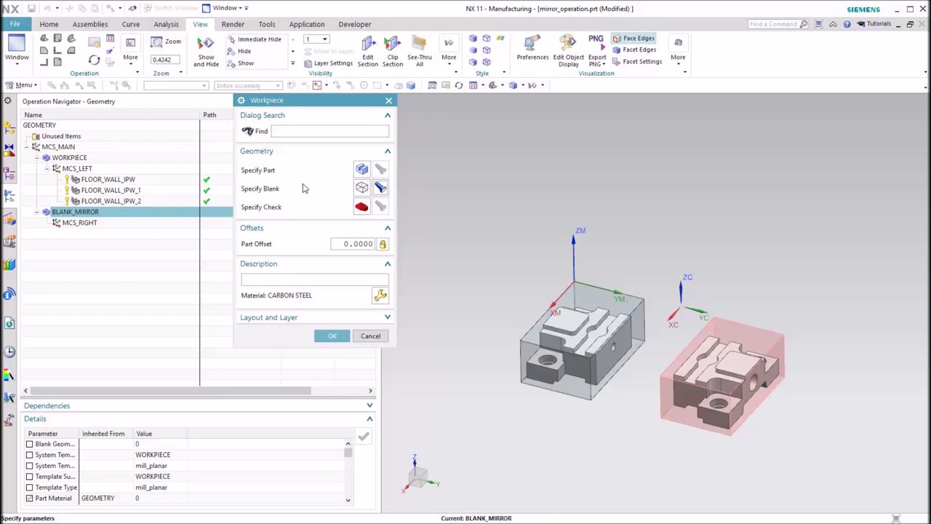
click(358, 339)
click(92, 224)
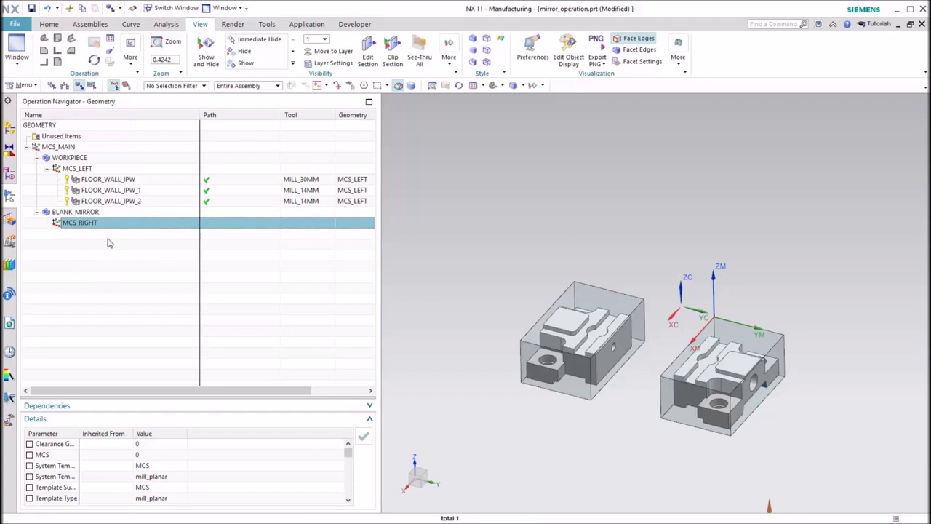
Step: Mirror FLOOR_WALL_IPW via Object > Mirror with Maintain Cut Direction turned off
click(115, 185)
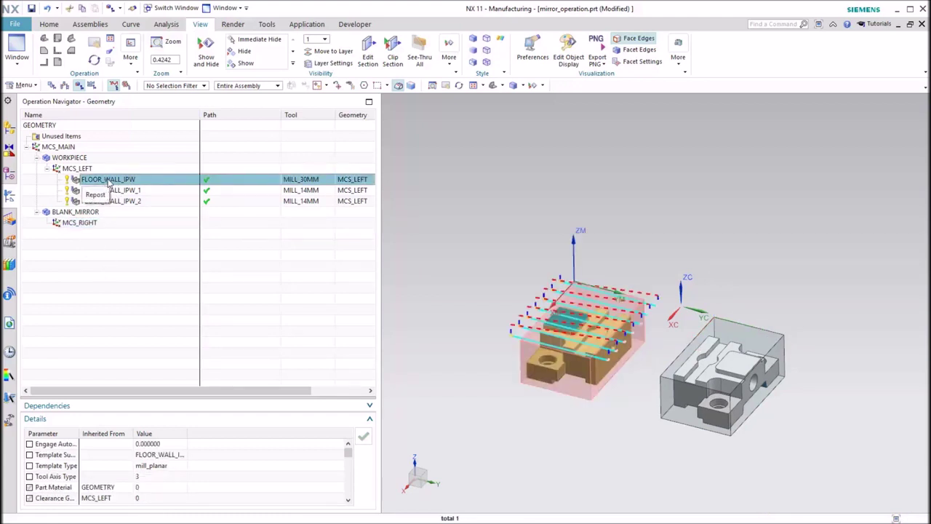
right_click(109, 182)
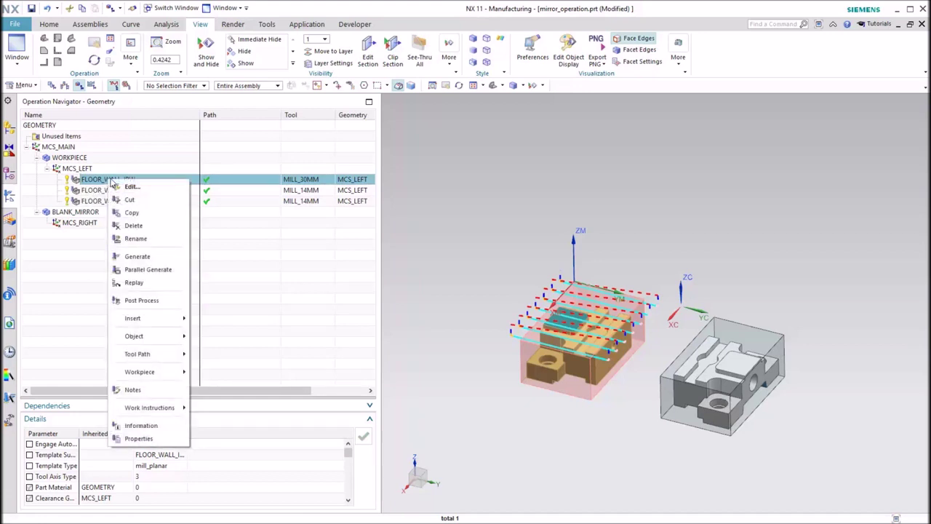
mouse_move(150, 341)
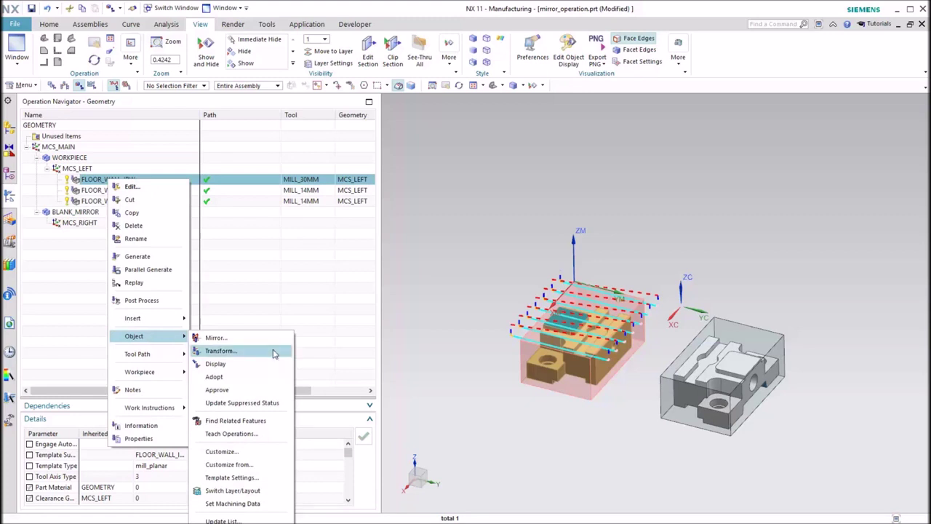
click(218, 338)
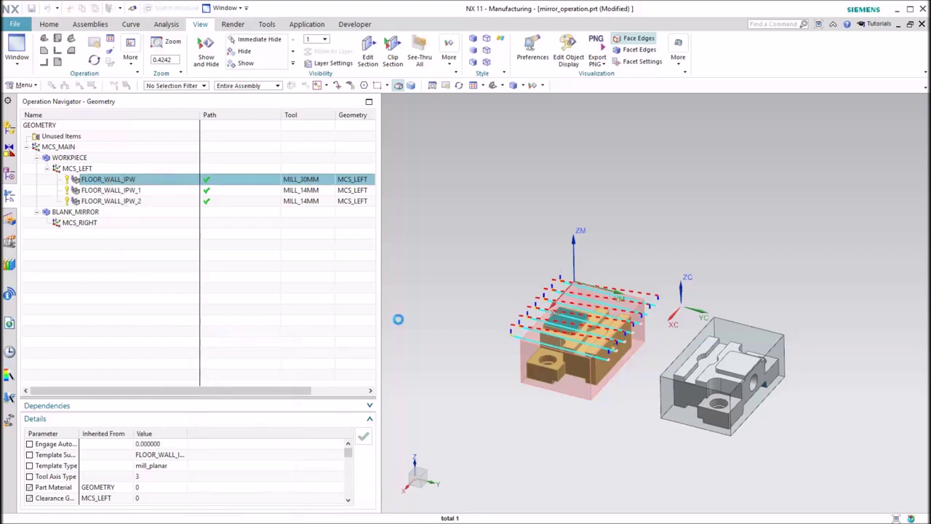
click(271, 220)
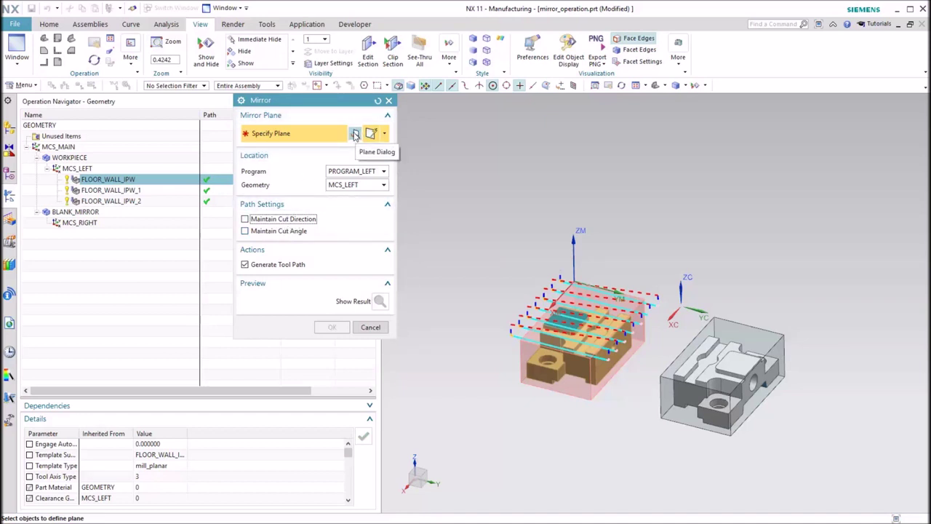
click(355, 134)
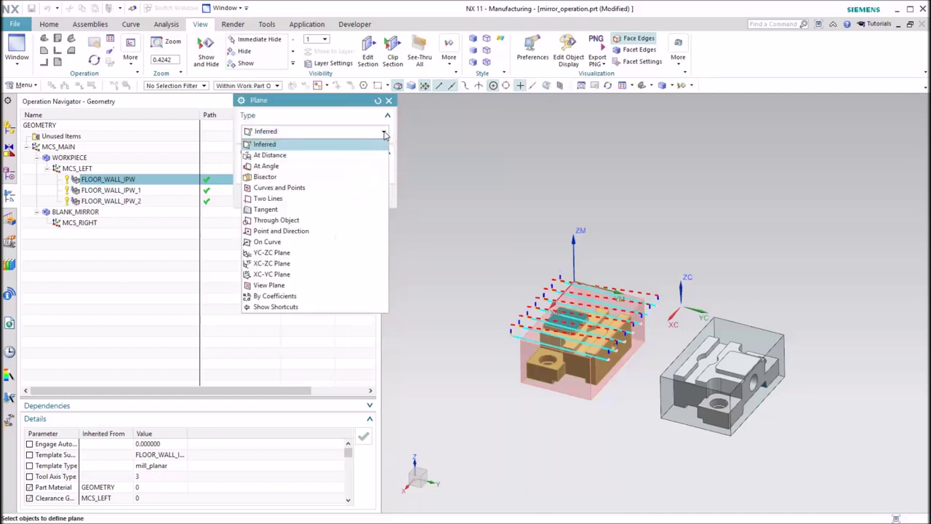
Step: Set the mirror plane to XC-ZC at distance 0 and preview the mirrored toolpath
click(383, 131)
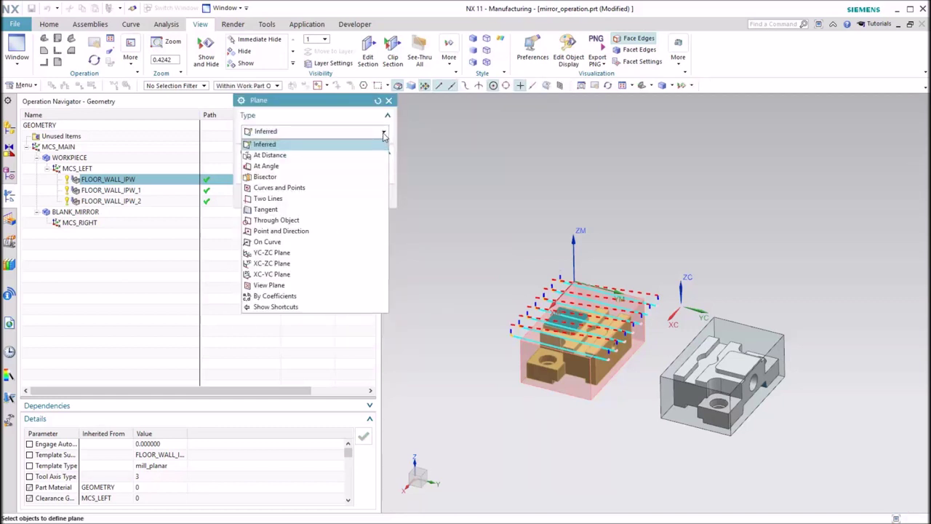
click(282, 265)
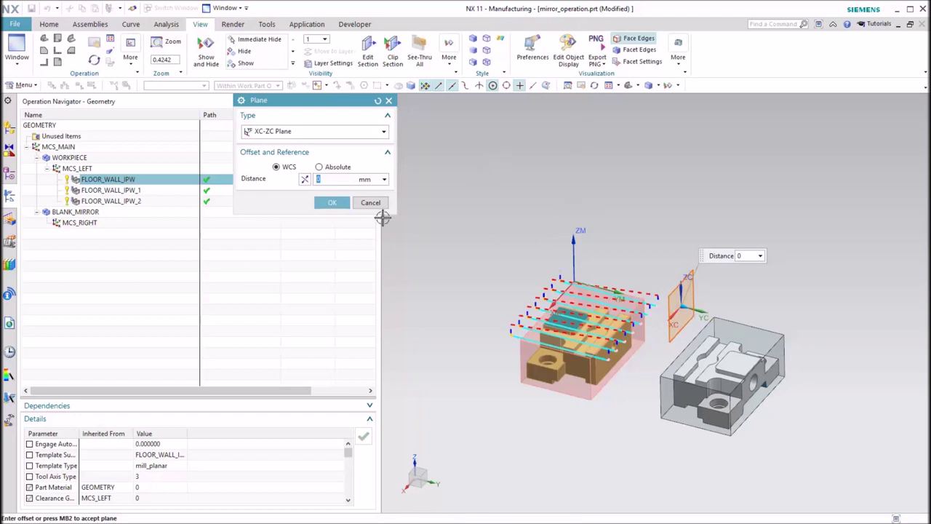
click(332, 202)
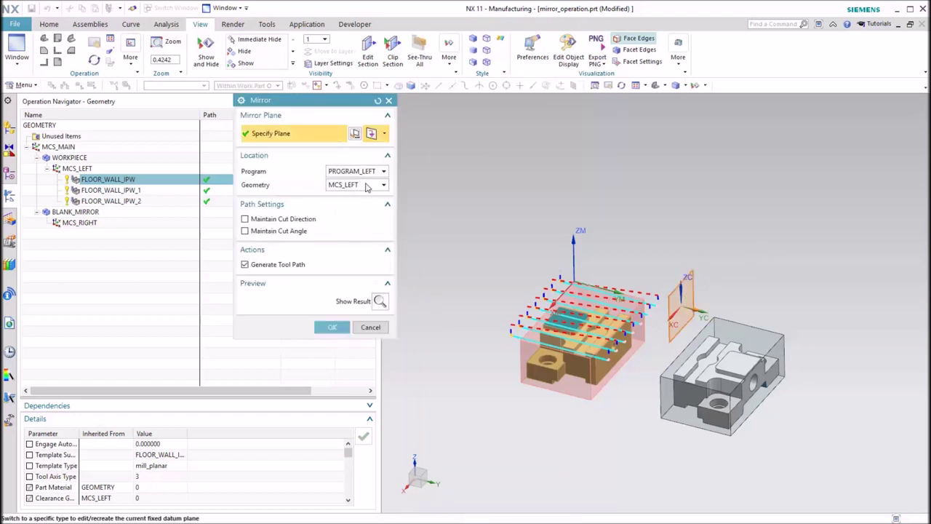
click(379, 302)
Step: Zoom the view to inspect the mirrored FLOOR_WALL_IPW toolpath on the right block
scroll(775, 256, up, 3)
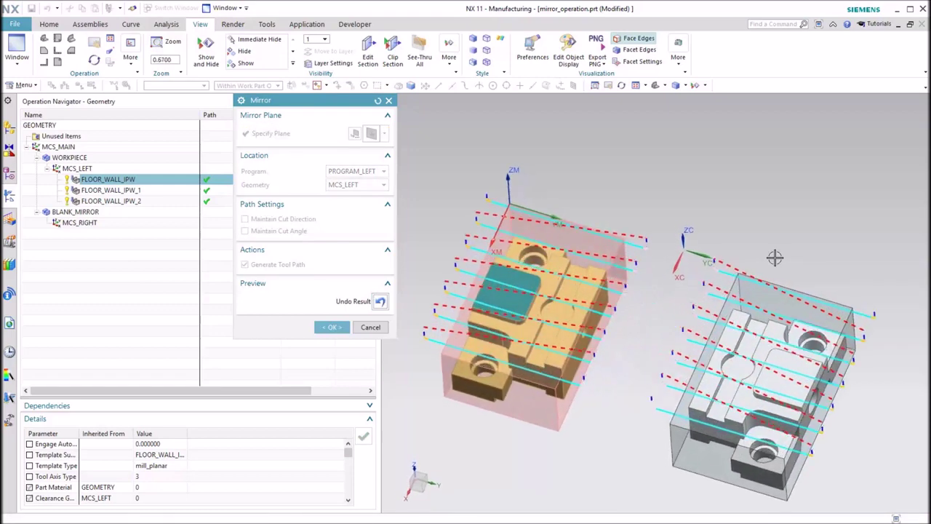
scroll(774, 257, down, 2)
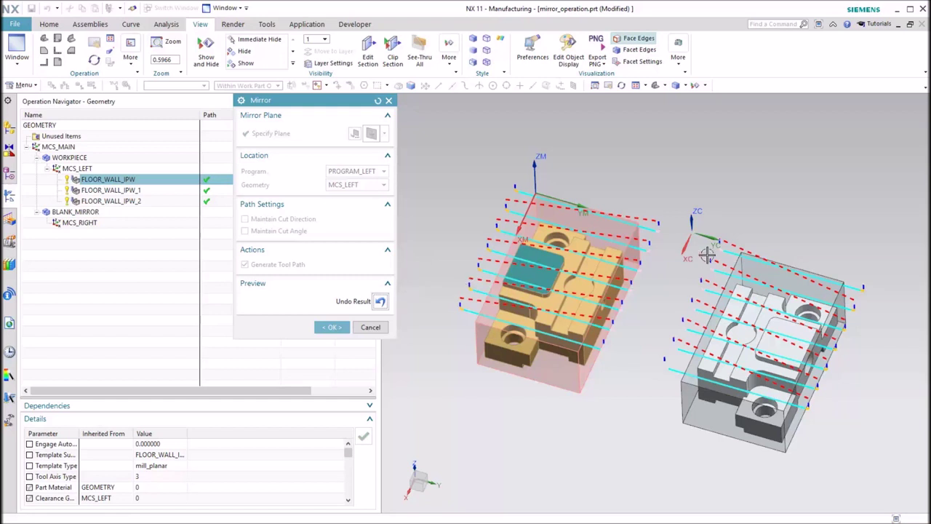
Step: Re-preview the mirror with Maintain Cut Direction checked, then clear the preview
click(379, 302)
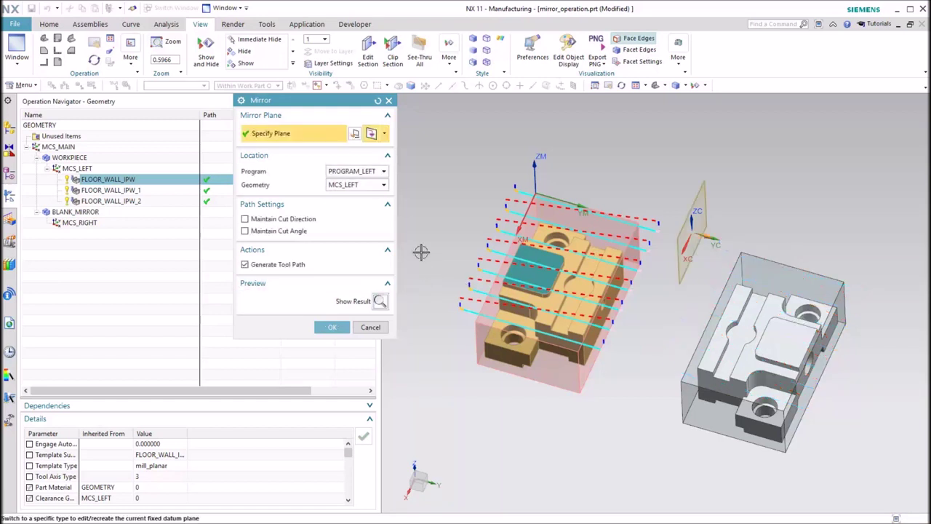
click(245, 221)
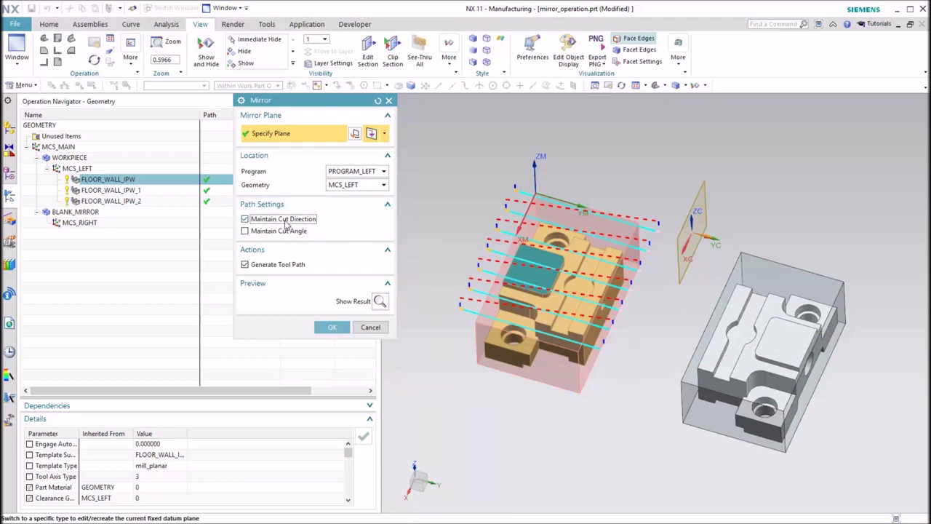
click(381, 302)
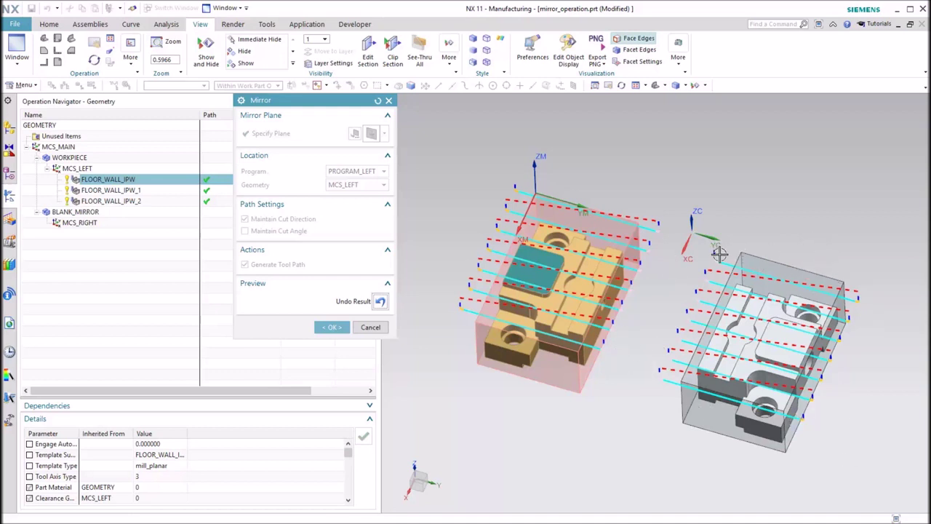
click(381, 301)
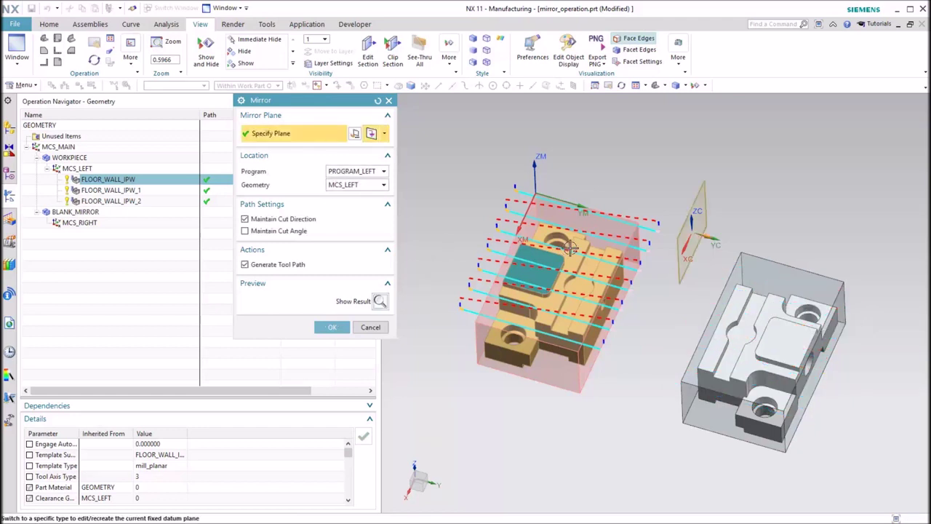
Step: Preview the mirror with Maintain Cut Angle also checked, then clear the preview
click(245, 231)
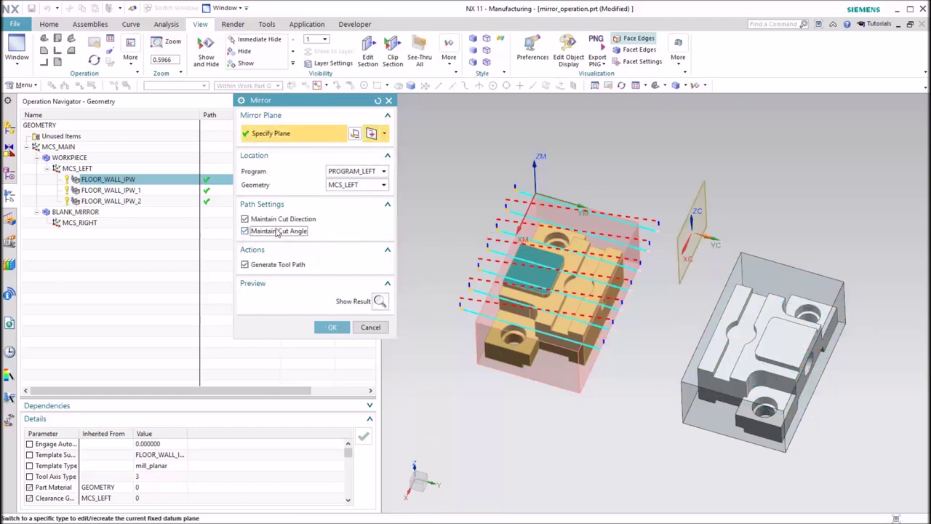
click(380, 301)
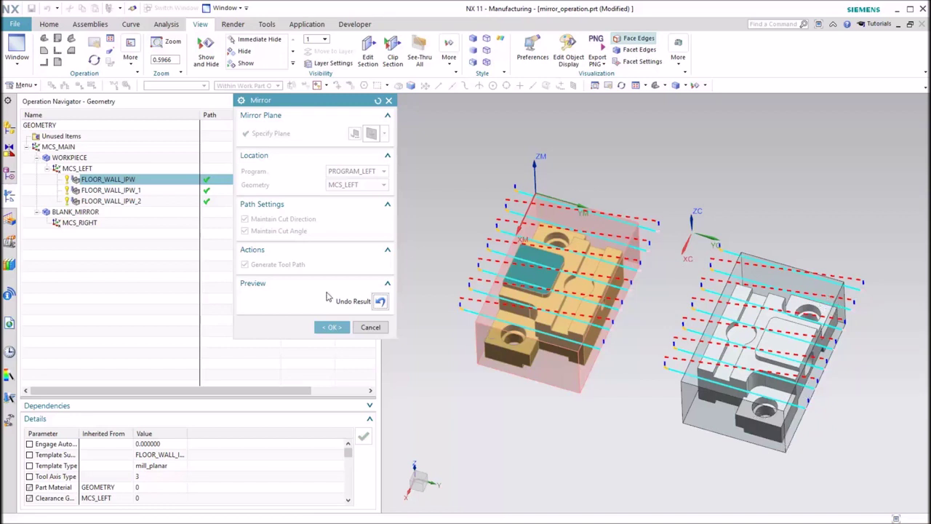
click(380, 302)
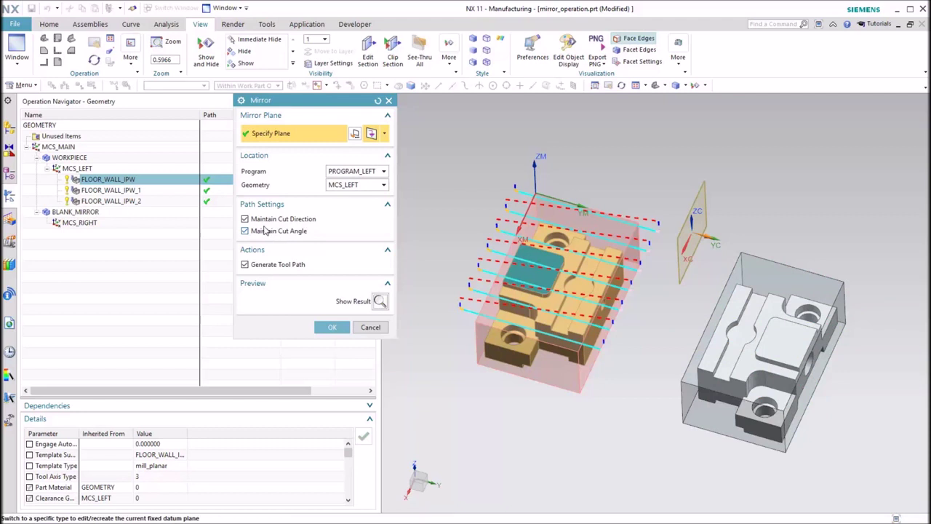
Step: Preview with only Maintain Cut Angle, re-check Maintain Cut Direction, and cancel the mirror
click(245, 219)
click(379, 301)
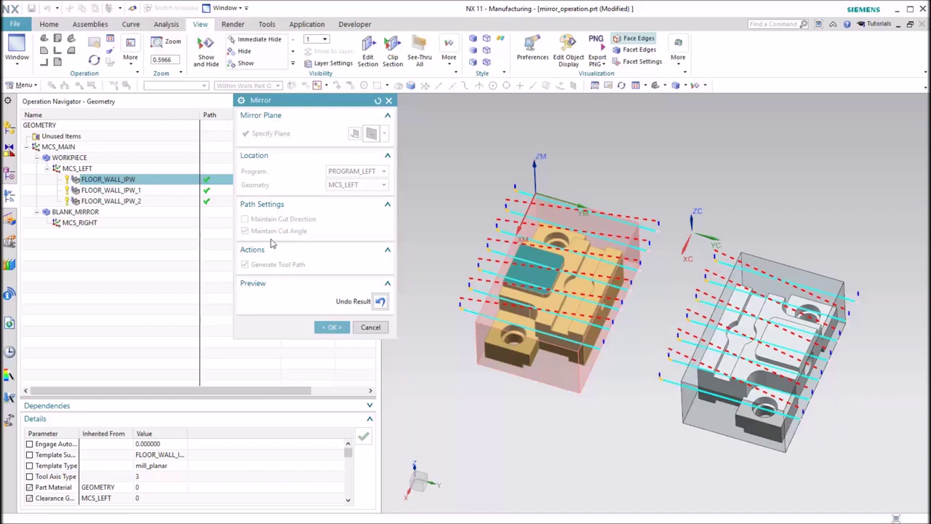
click(379, 301)
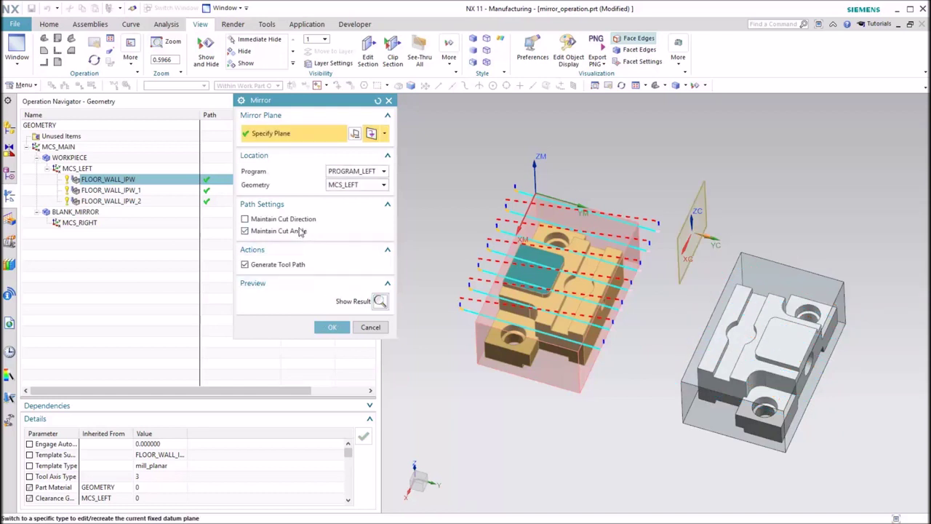
click(306, 219)
click(370, 327)
Step: Review FLOOR_WALL_IPW's Cutting Parameters cut angle, kept as Vector, and close everything unchanged
double_click(130, 179)
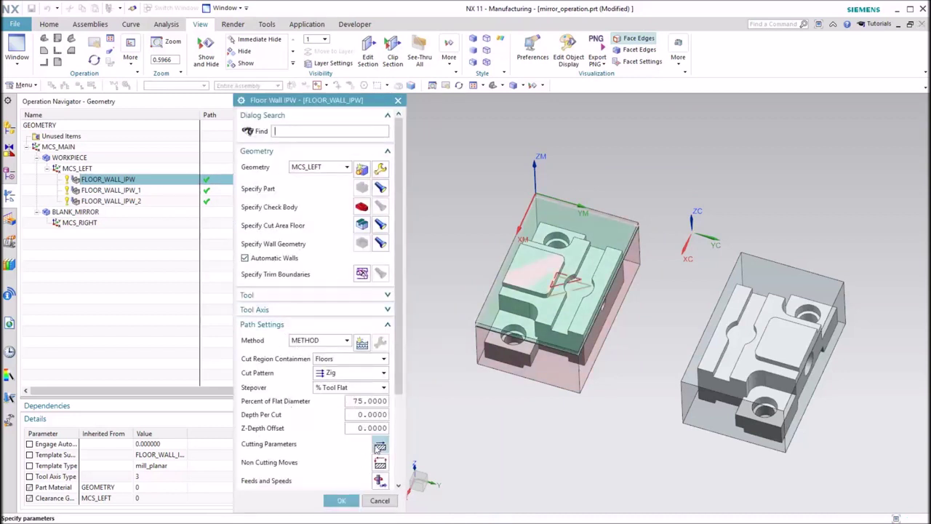
key(Escape)
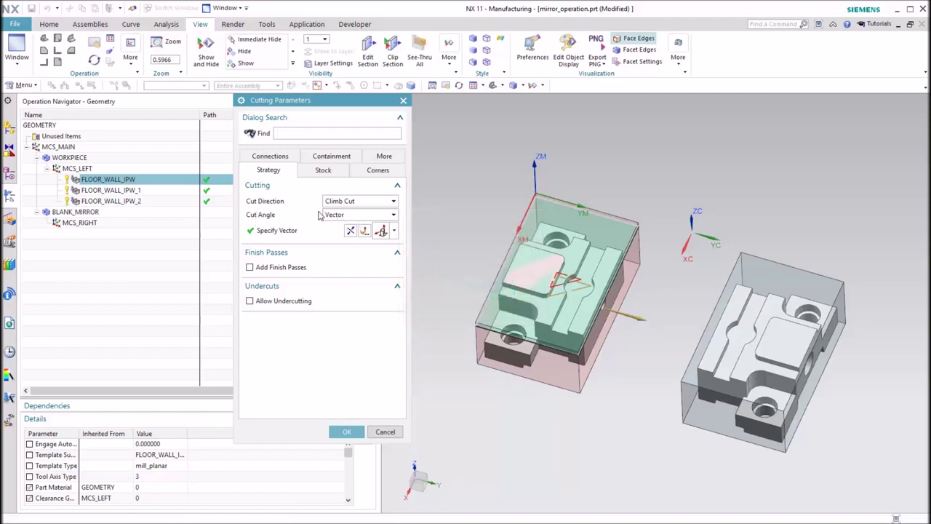
click(349, 216)
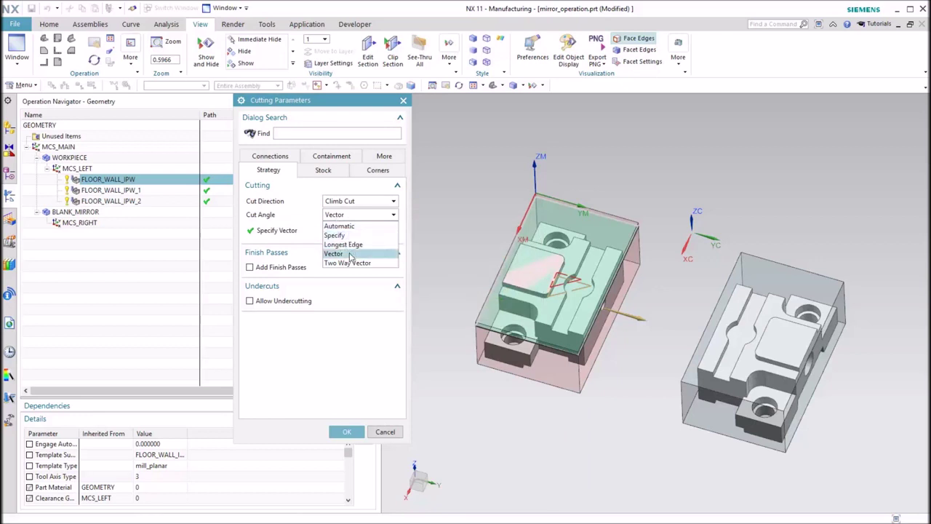
click(447, 372)
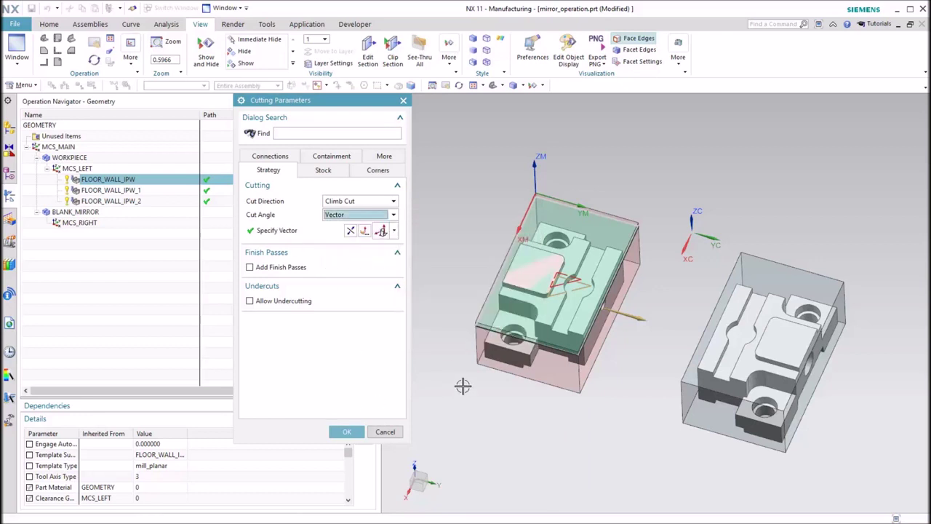
click(385, 432)
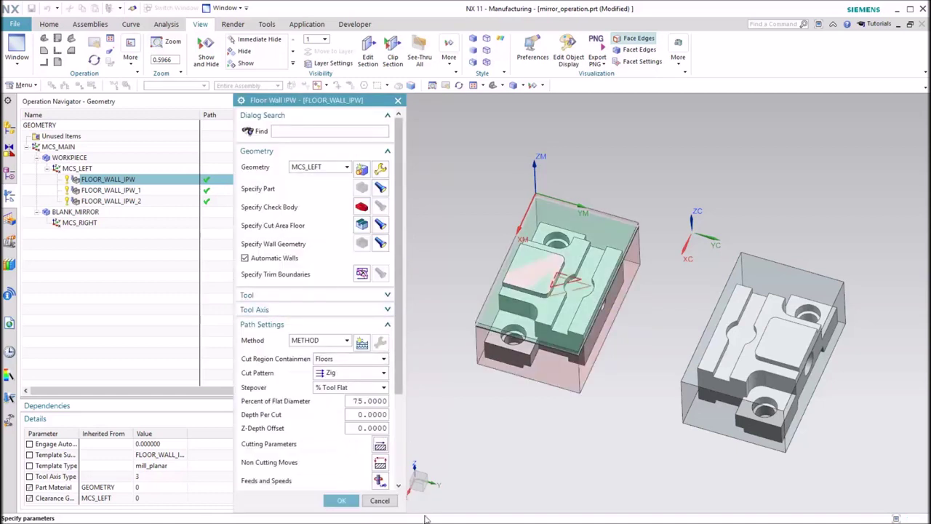
click(381, 500)
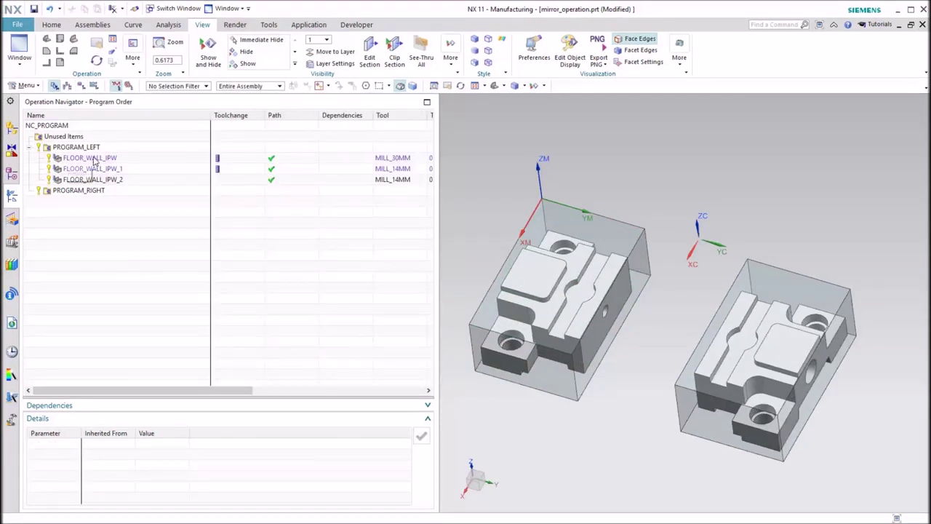
Step: Start mirroring FLOOR_WALL_IPW and FLOOR_WALL_IPW_1 across the XC-ZC plane
click(91, 158)
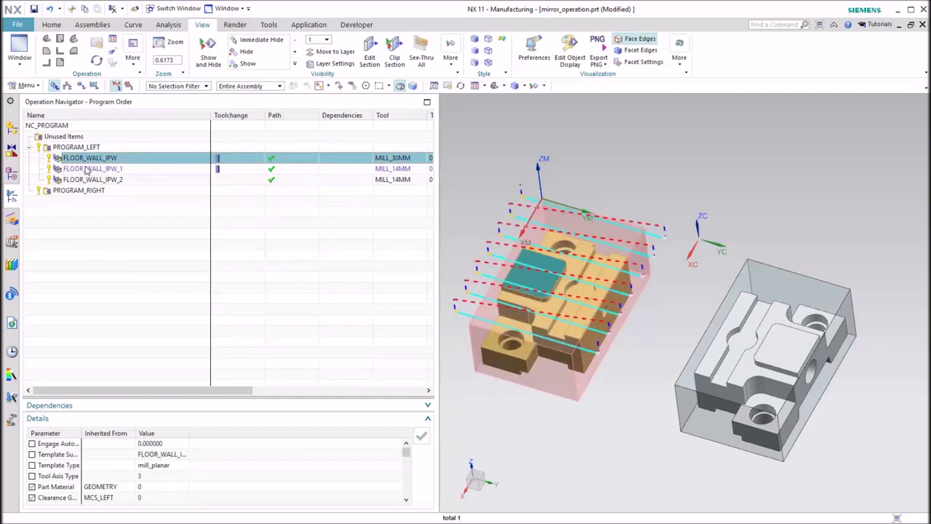
shift+click(86, 169)
right_click(88, 172)
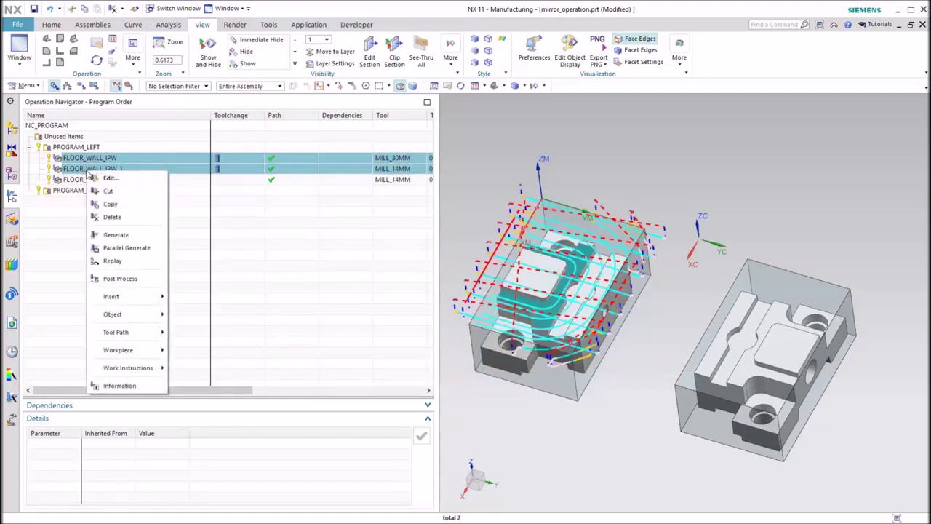
mouse_move(145, 313)
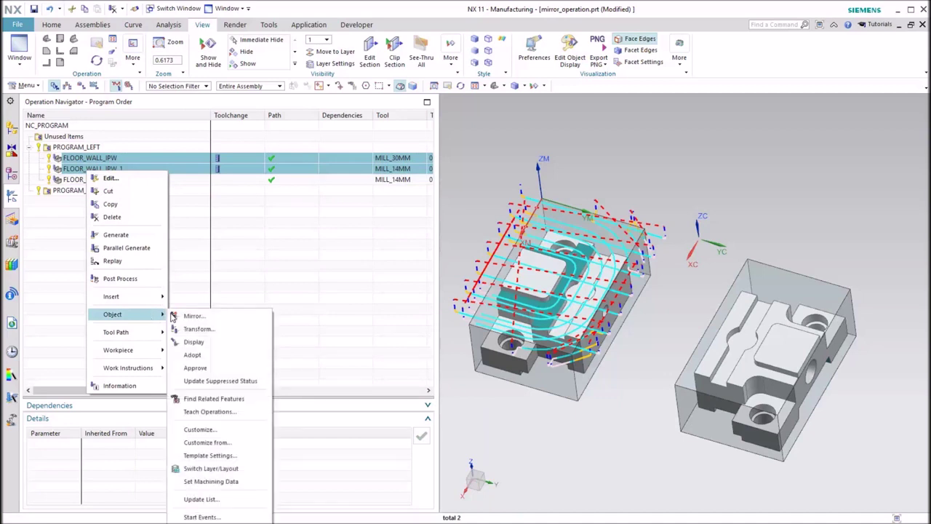
click(207, 315)
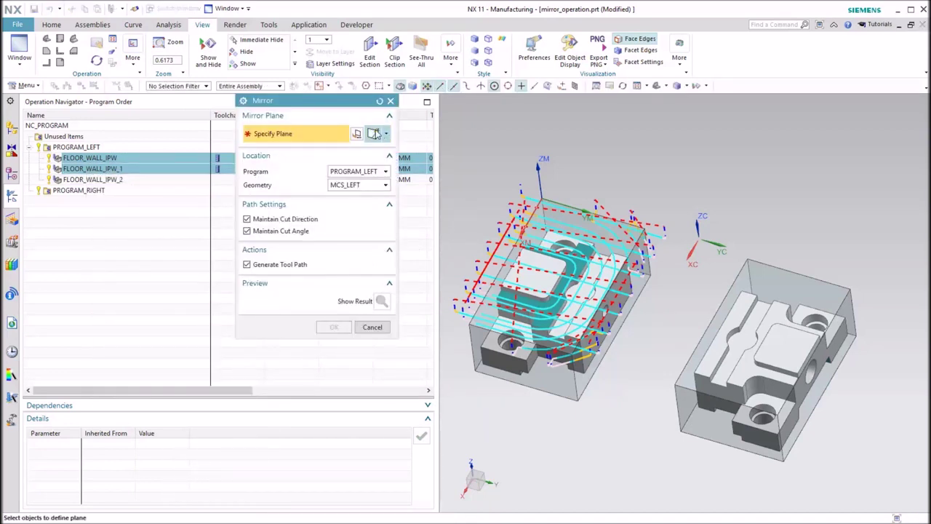
click(387, 134)
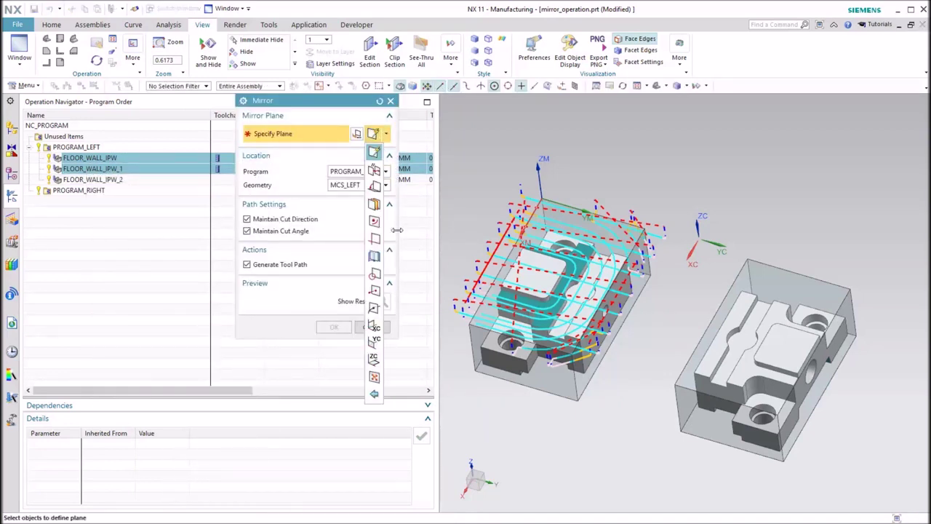
click(373, 341)
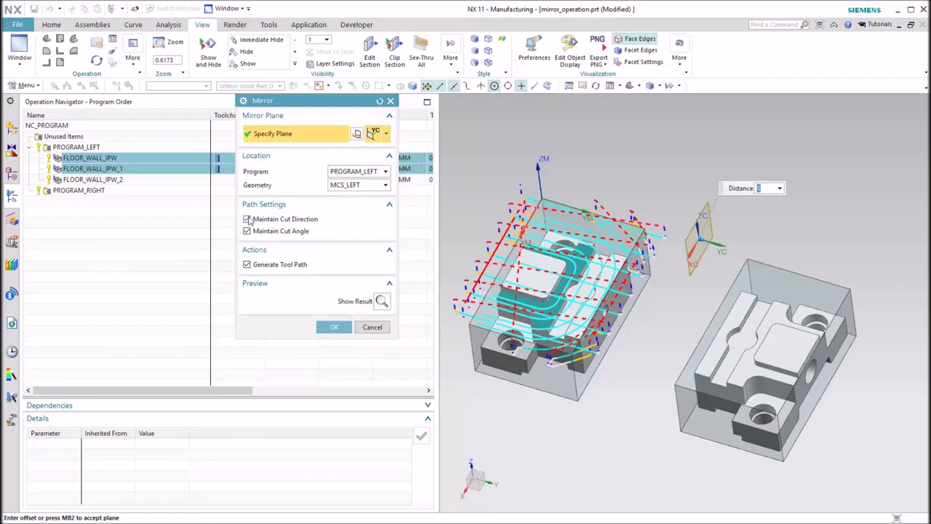
Step: Target PROGRAM_RIGHT with MCS_RIGHT geometry, preview, and create the mirrored operations
click(348, 173)
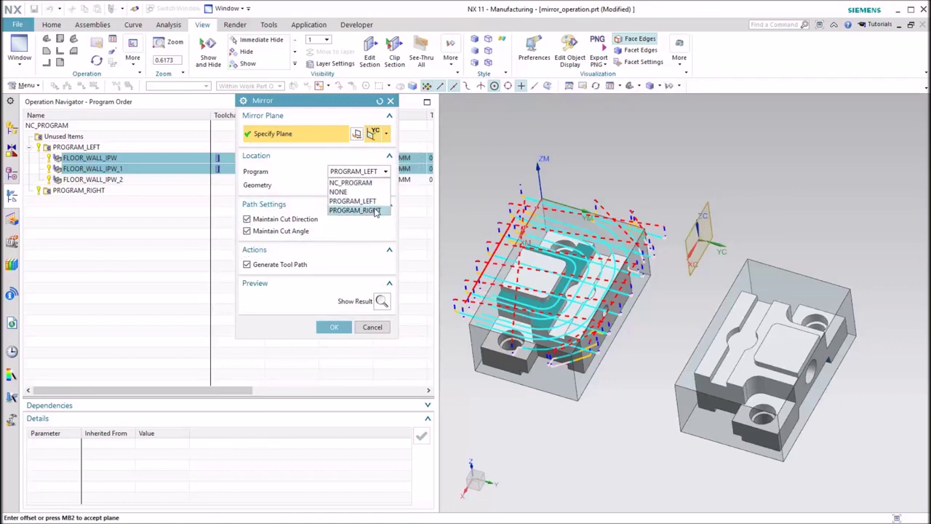
click(370, 210)
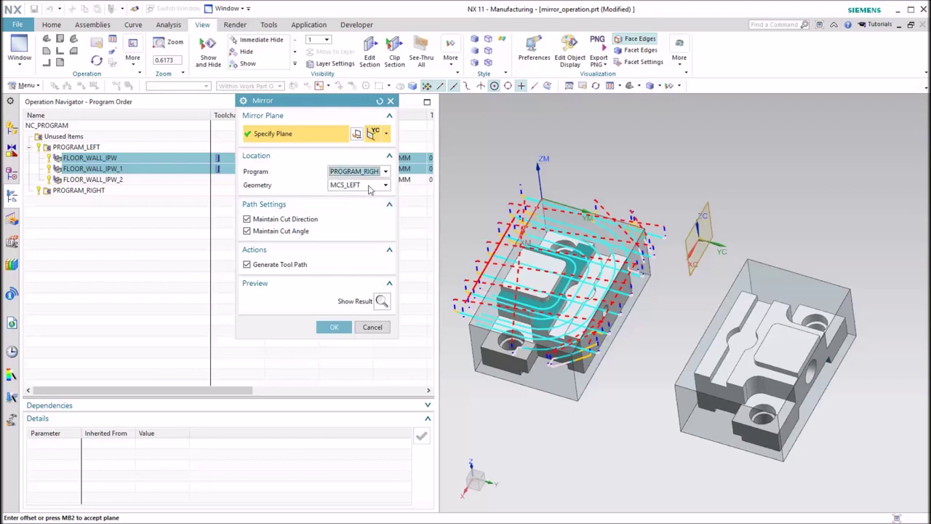
click(369, 187)
click(366, 227)
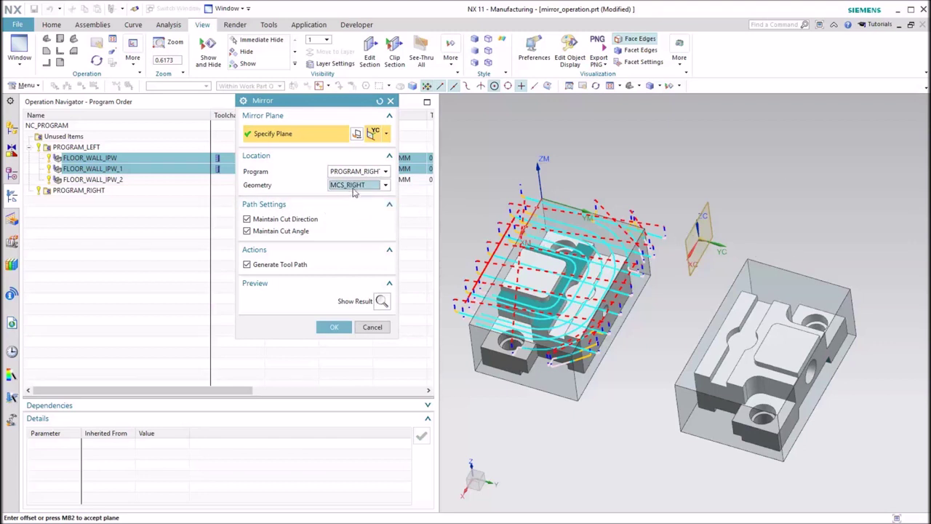
click(382, 301)
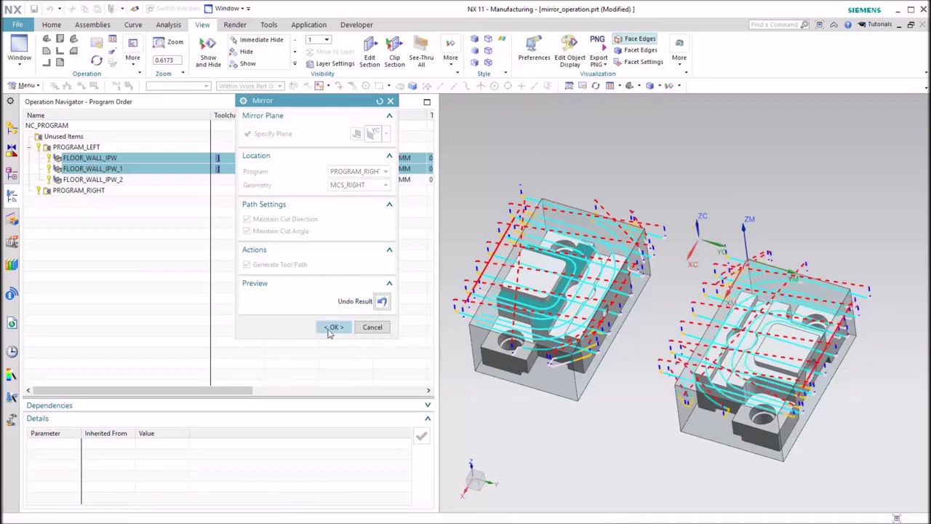
click(333, 327)
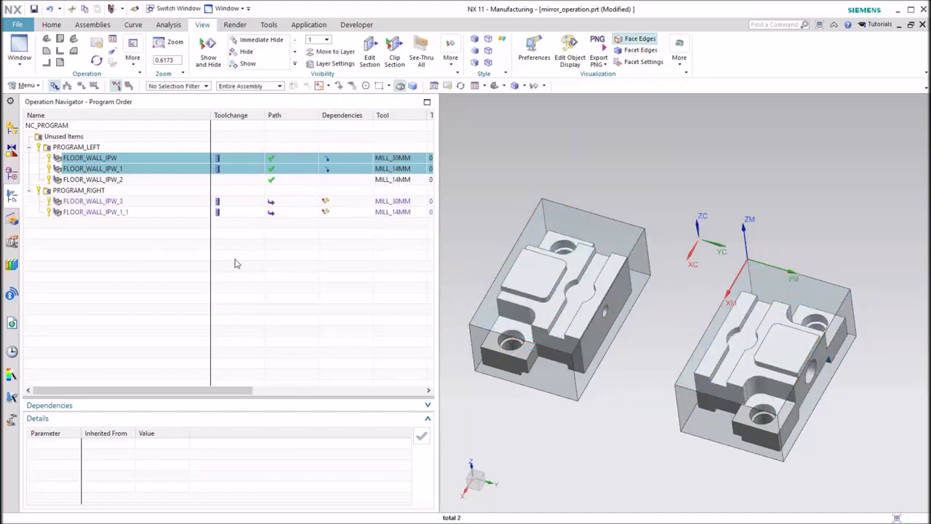
click(138, 257)
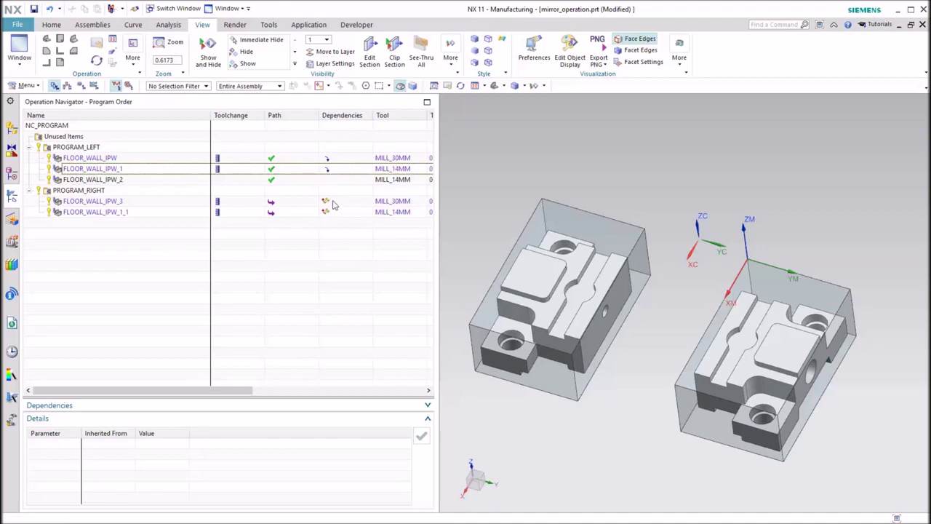
mouse_move(330, 173)
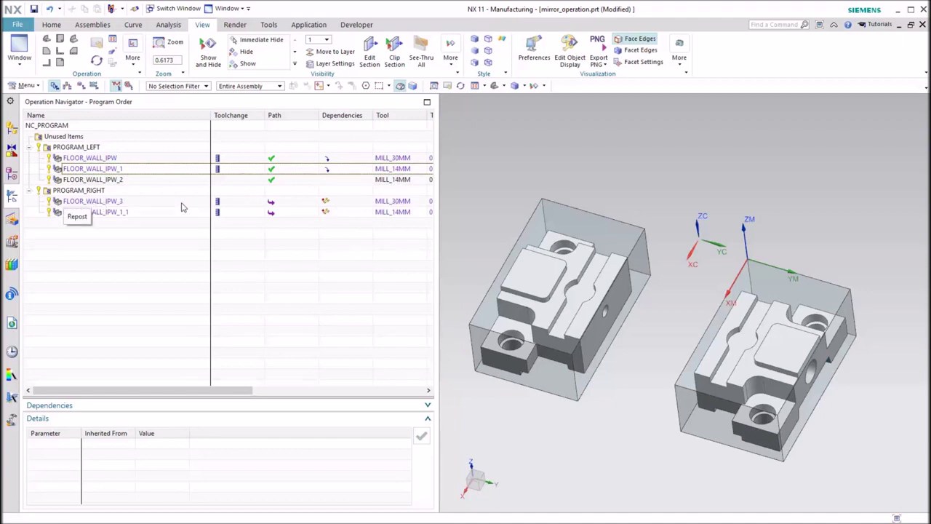
click(115, 202)
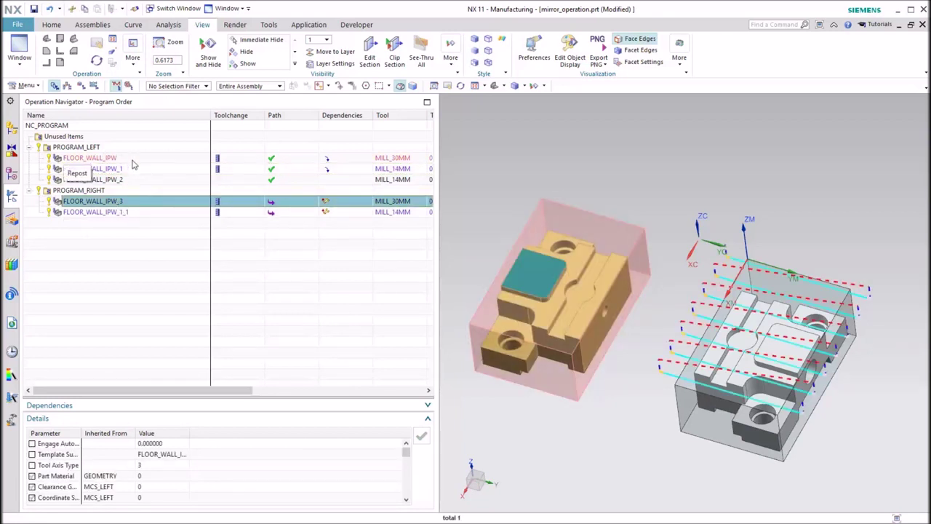
click(101, 191)
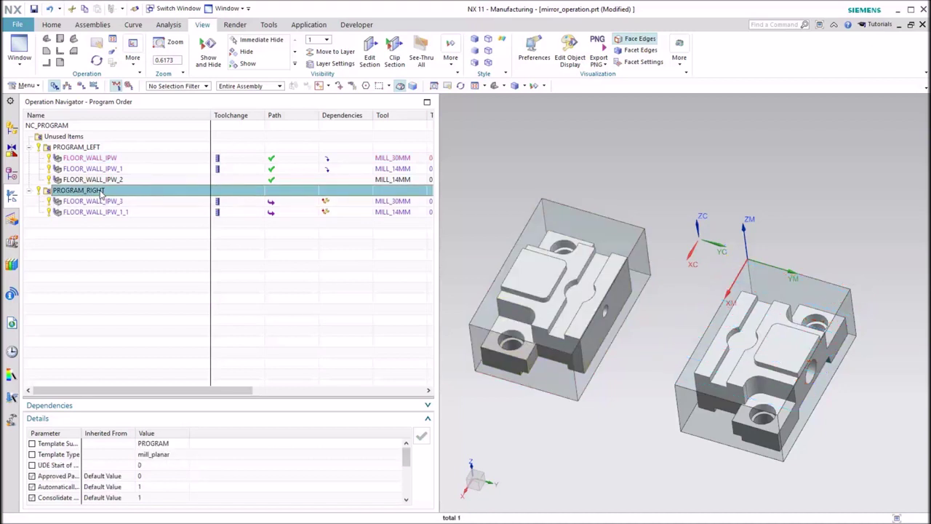
right_click(101, 195)
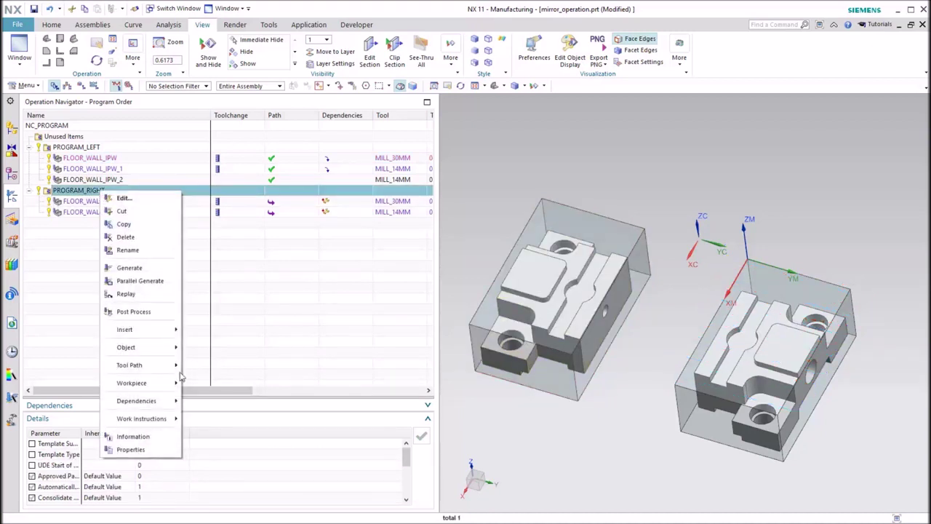
mouse_move(175, 366)
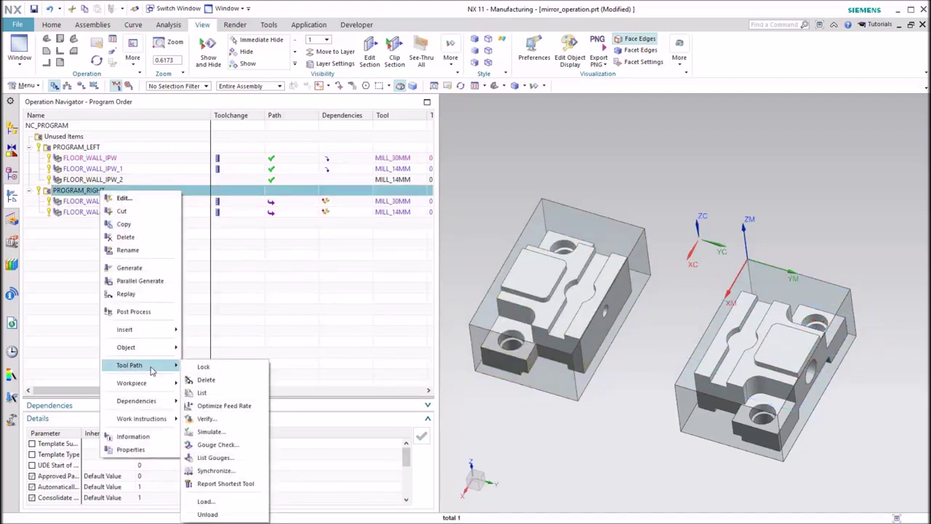
mouse_move(149, 390)
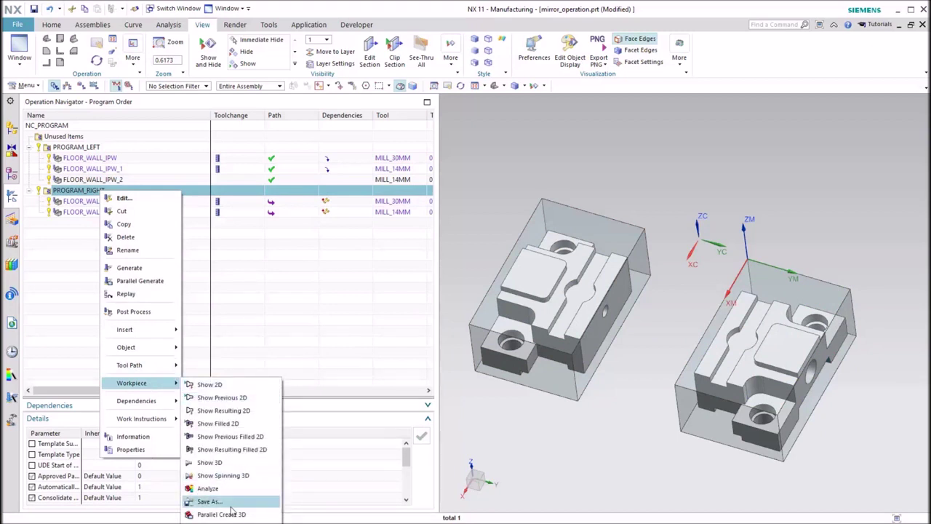
click(218, 462)
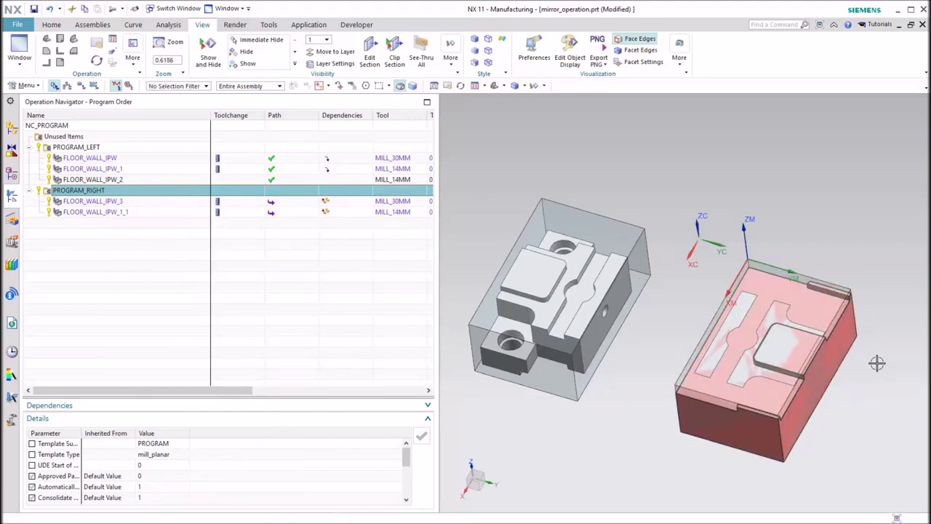
scroll(869, 378, up, 4)
scroll(876, 364, down, 2)
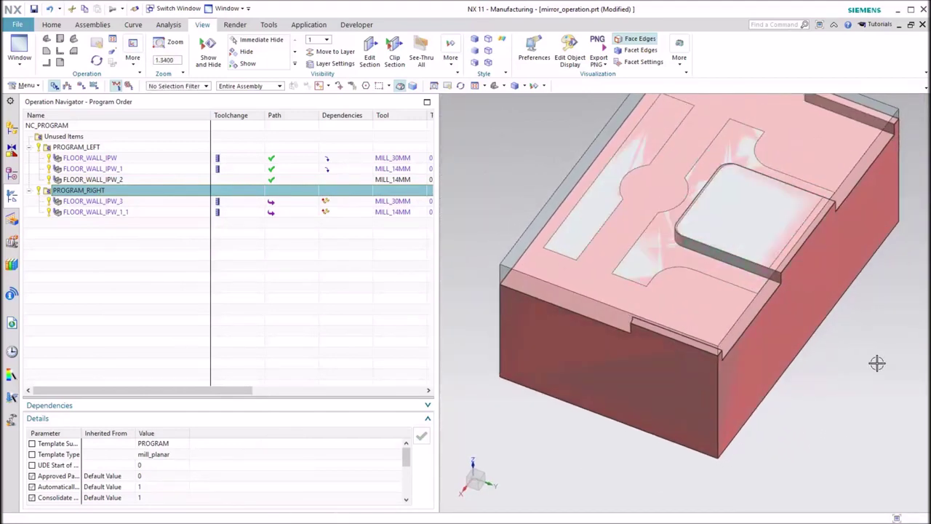
scroll(877, 364, down, 1)
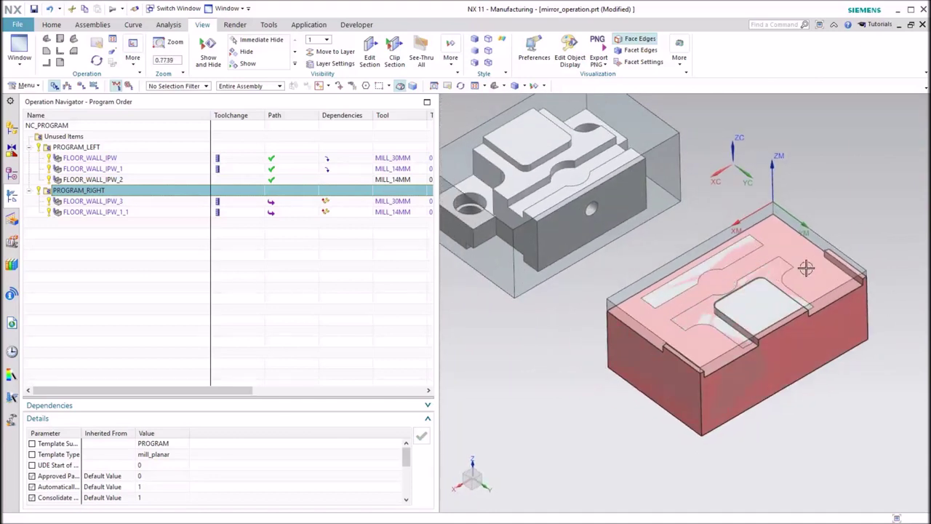
middle_drag(701, 351, 567, 376)
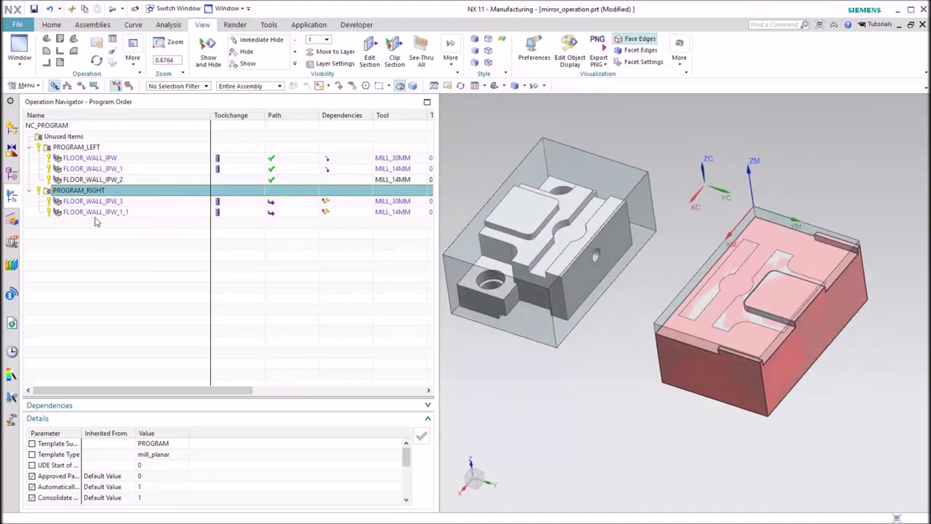
click(95, 212)
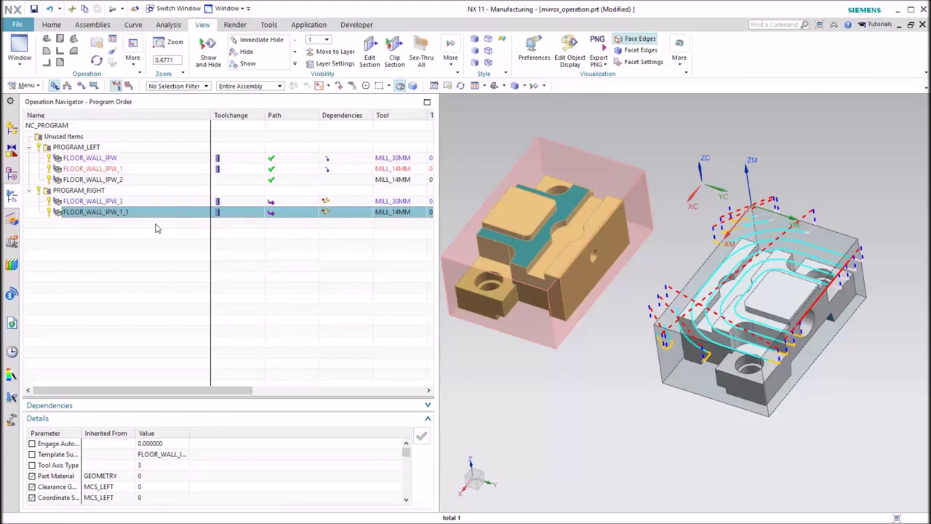
scroll(471, 365, down, 1)
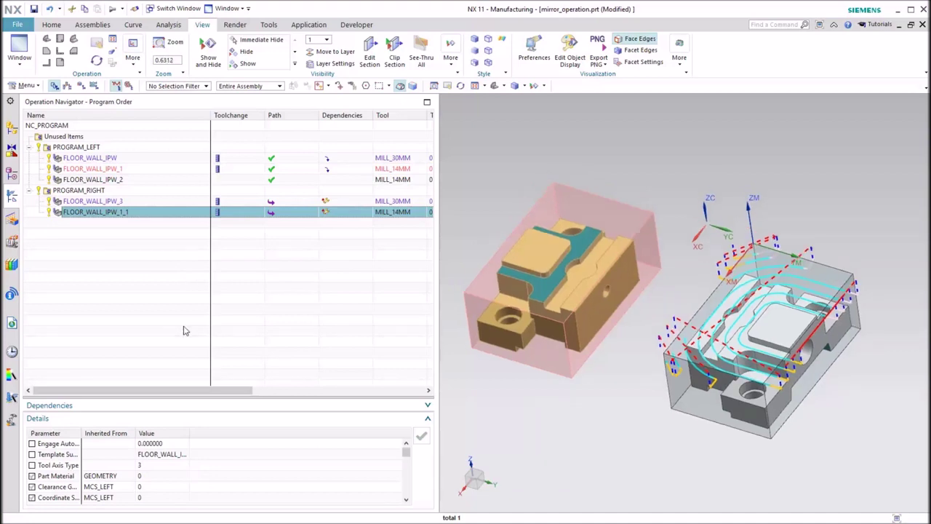
Step: Start mirroring FLOOR_WALL_IPW_2 with XC-ZC as the mirror plane
click(177, 289)
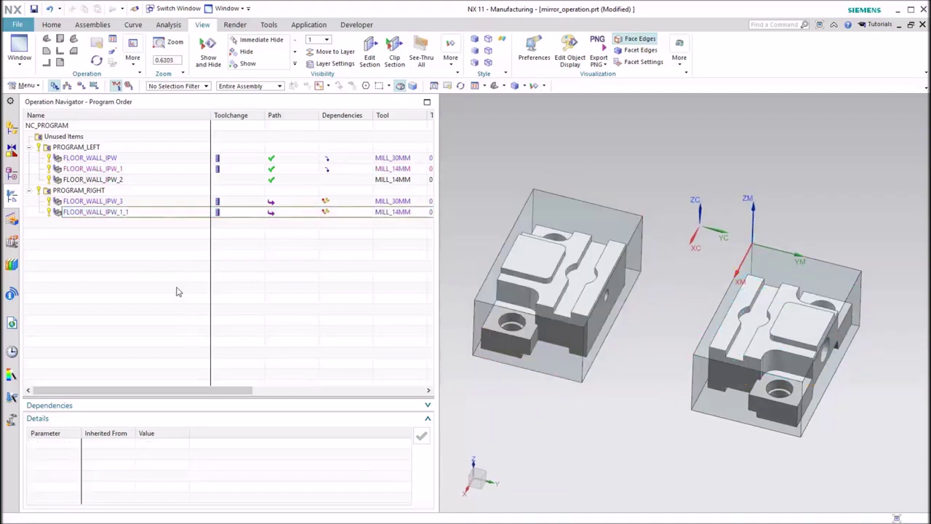
click(117, 184)
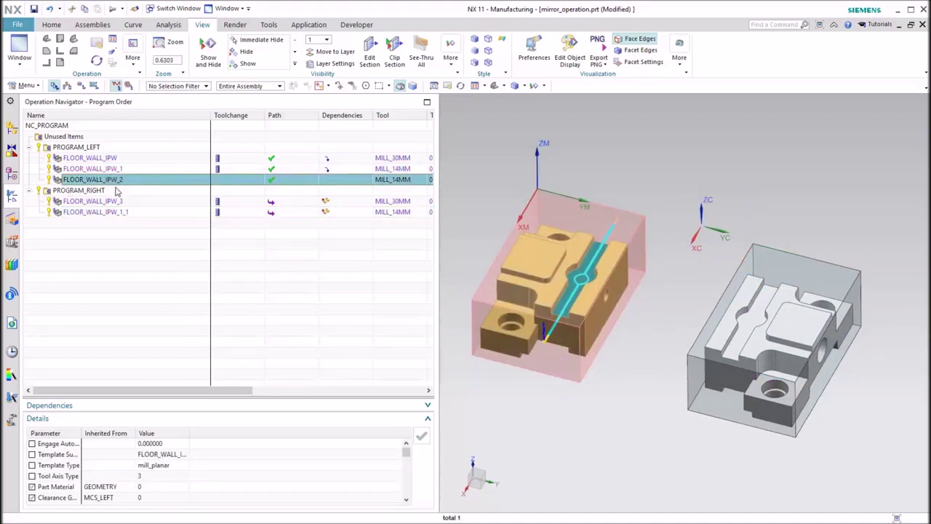
right_click(107, 183)
mouse_move(171, 325)
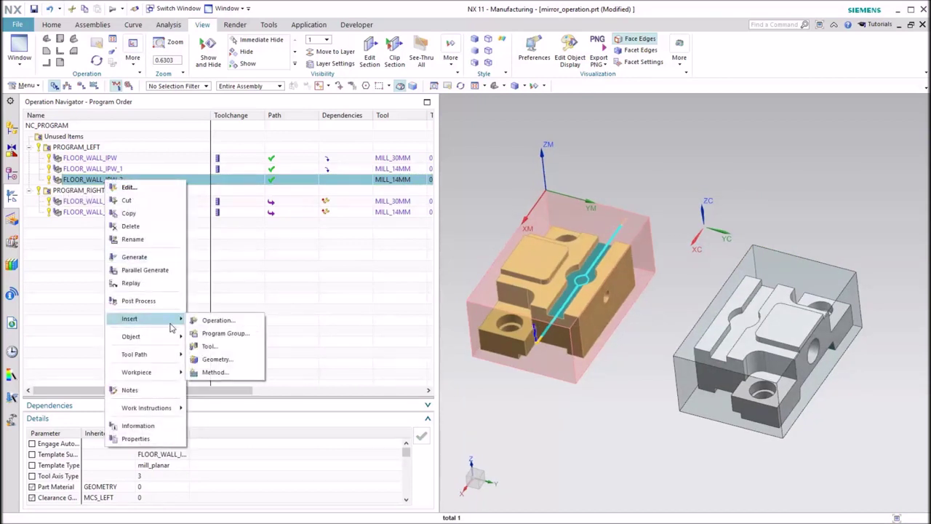
click(242, 340)
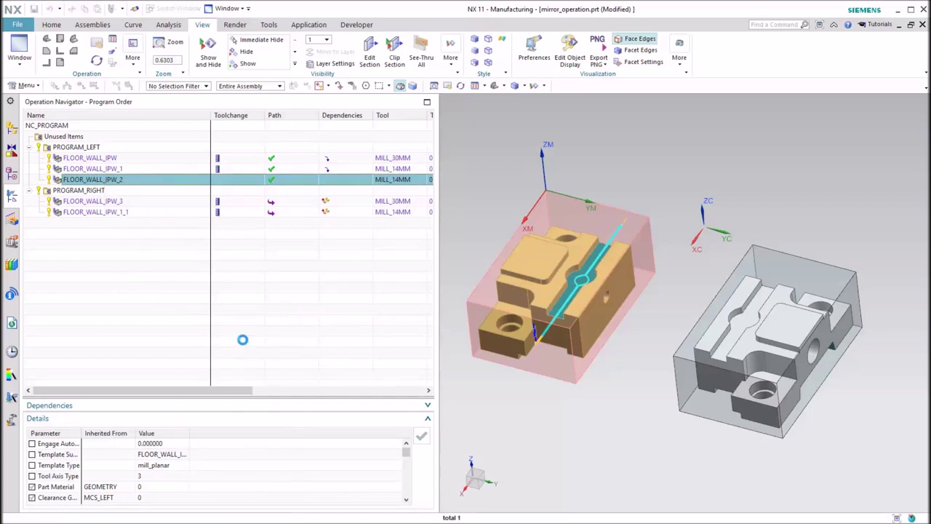
click(387, 134)
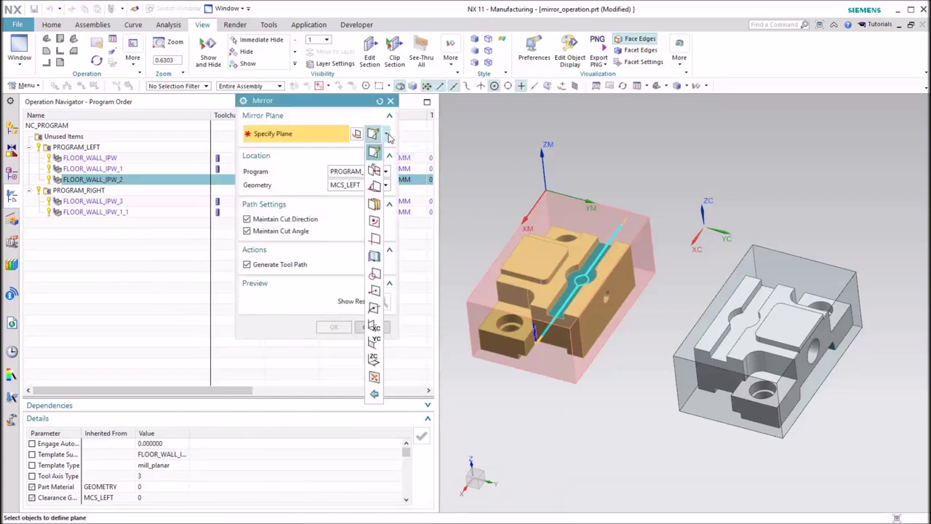
click(374, 341)
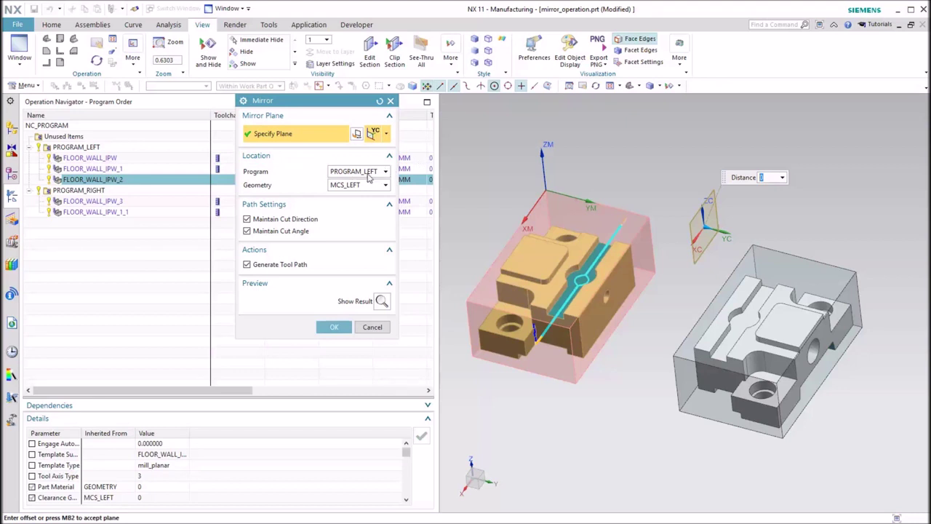
Step: Target MCS_RIGHT and PROGRAM_RIGHT without keeping cut direction or angle, then show FLOOR_WALL_IPW_2_1's toolpath
click(354, 187)
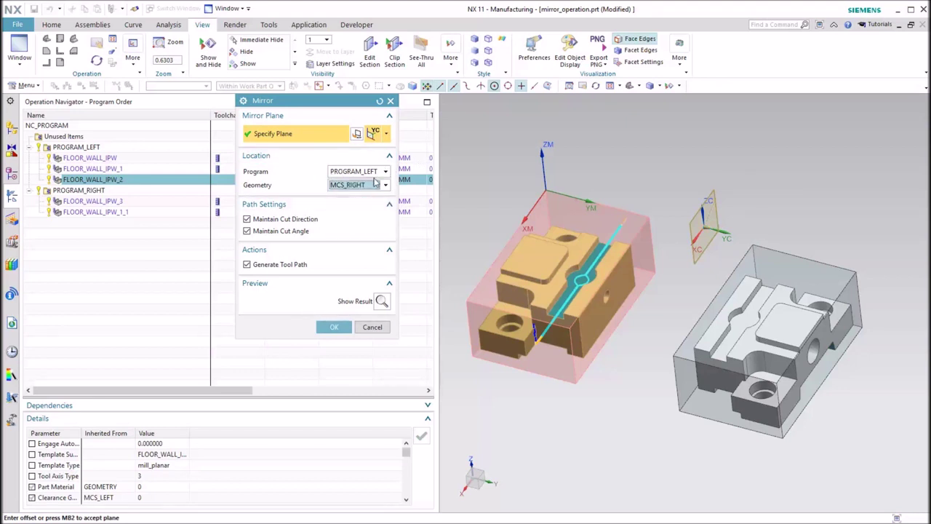
click(375, 172)
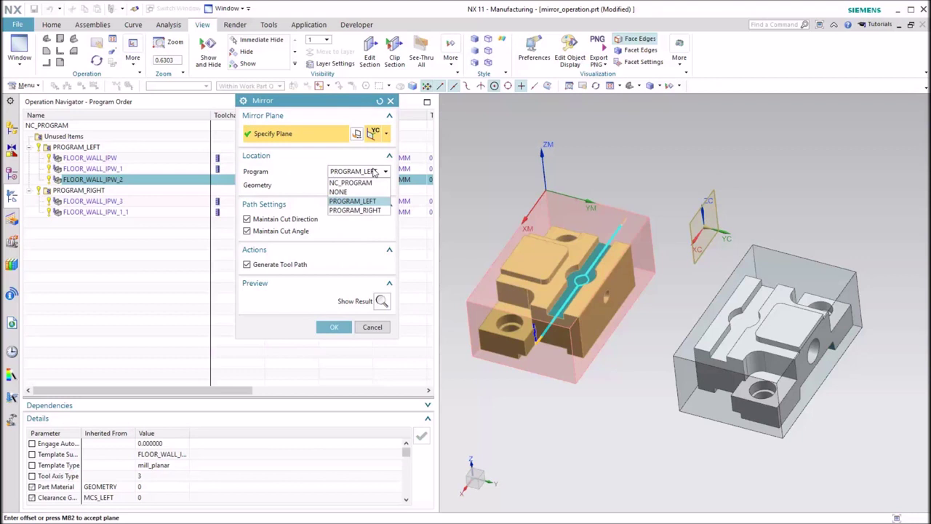
click(367, 210)
click(246, 219)
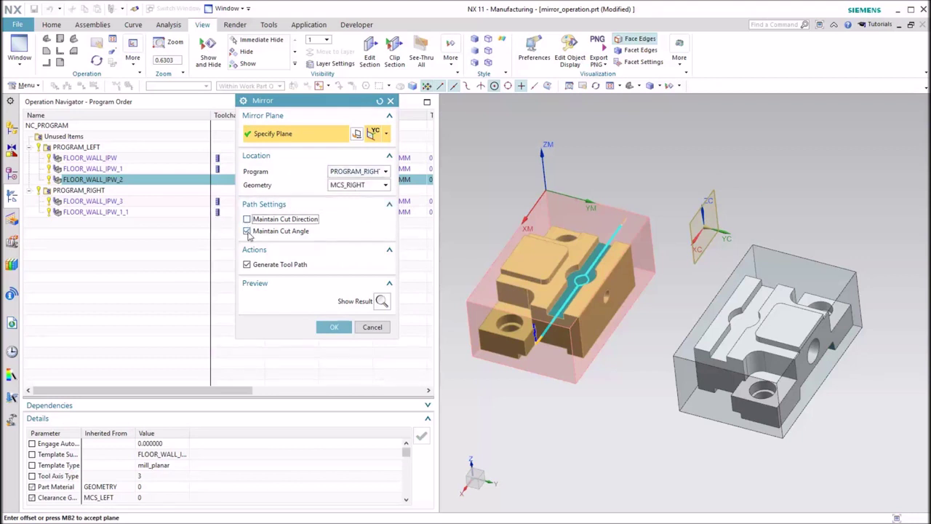
click(246, 231)
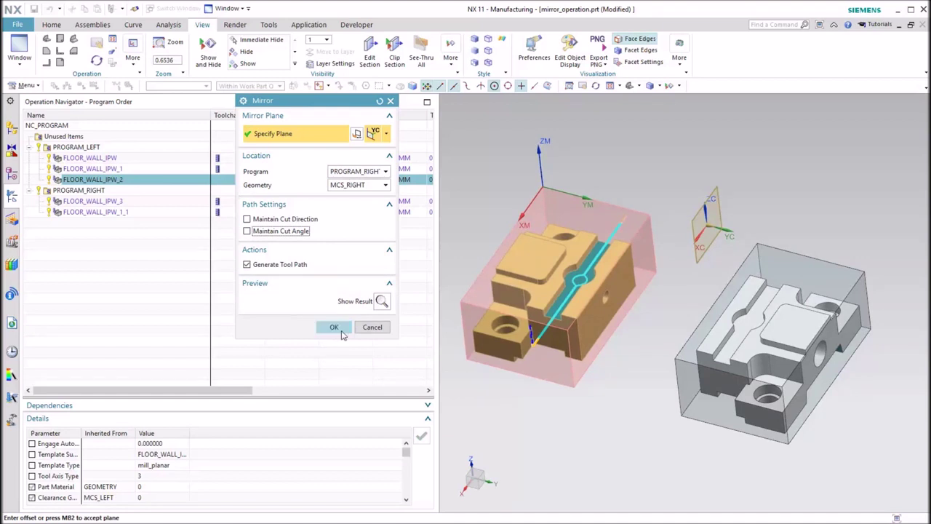
click(334, 327)
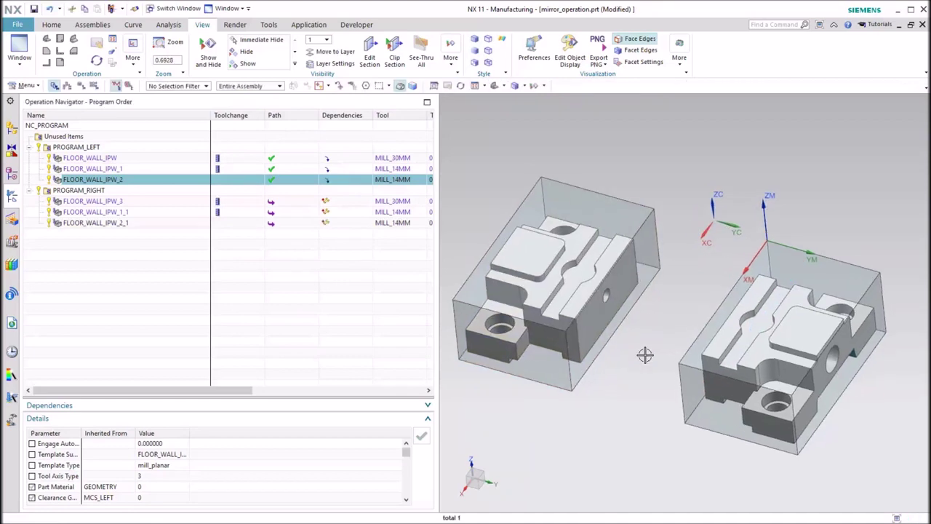
click(112, 224)
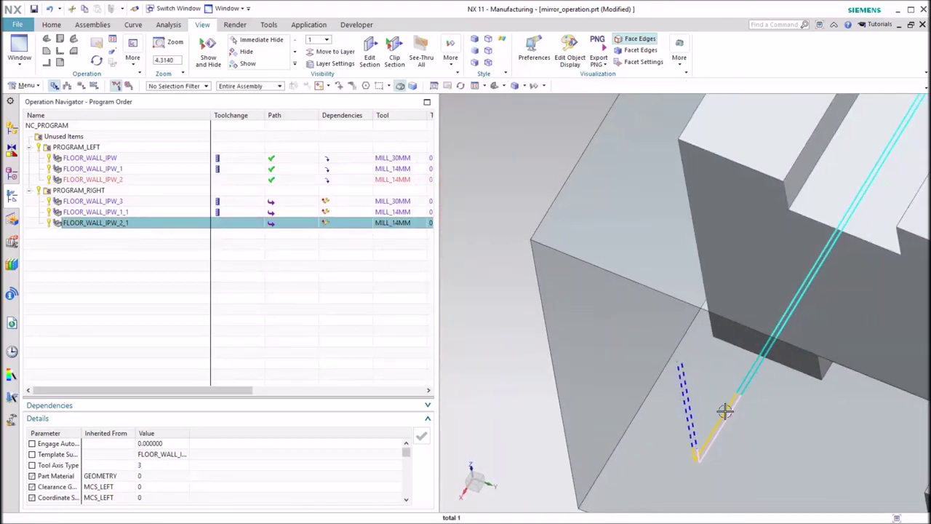
scroll(815, 259, down, 5)
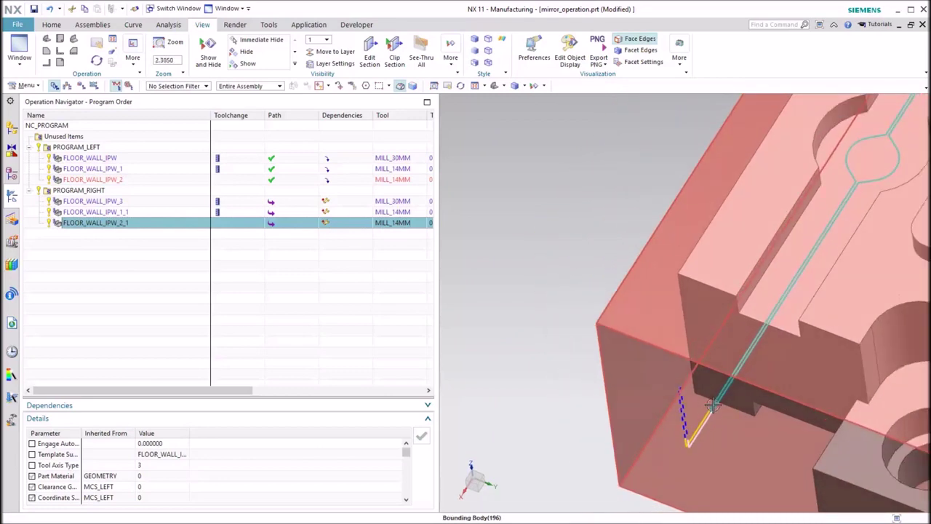
scroll(683, 349, down, 4)
scroll(545, 305, down, 1)
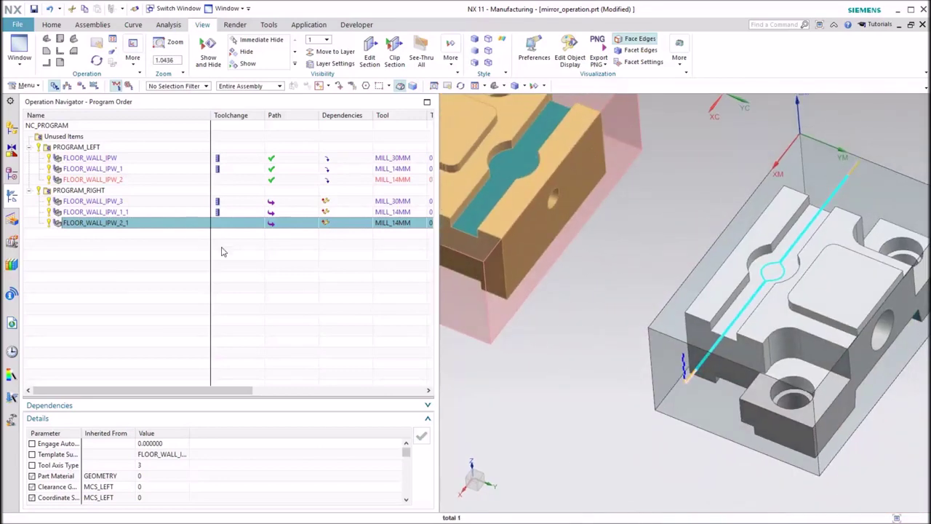
double_click(97, 223)
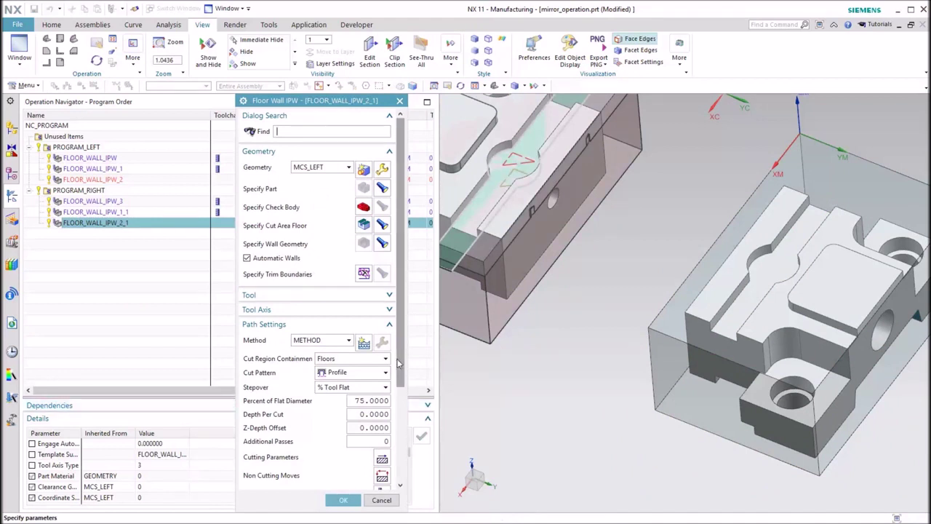
scroll(408, 412, down, 2)
scroll(408, 413, down, 1)
middle_click(384, 367)
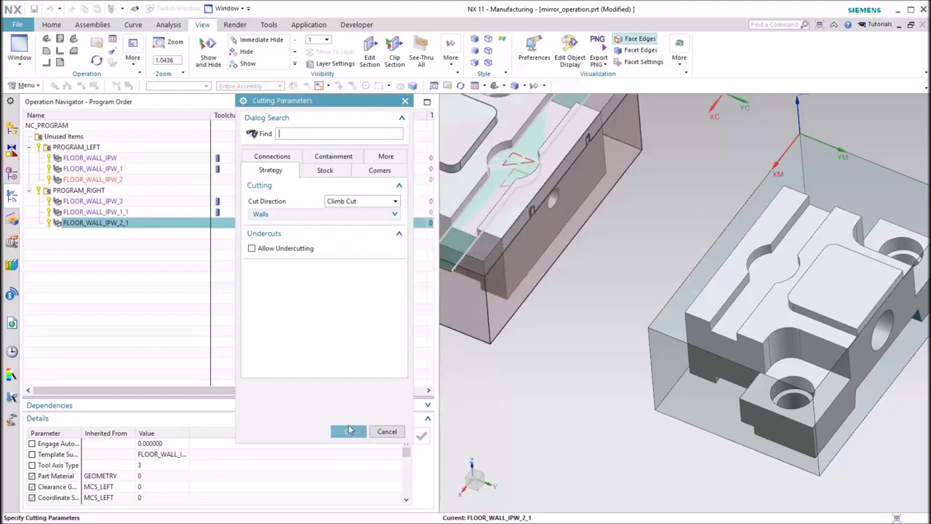
click(349, 430)
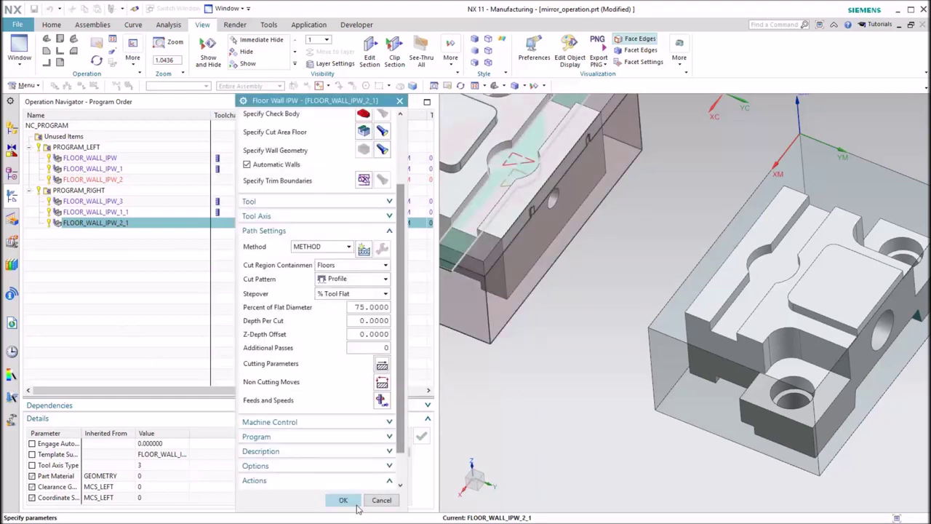
click(355, 502)
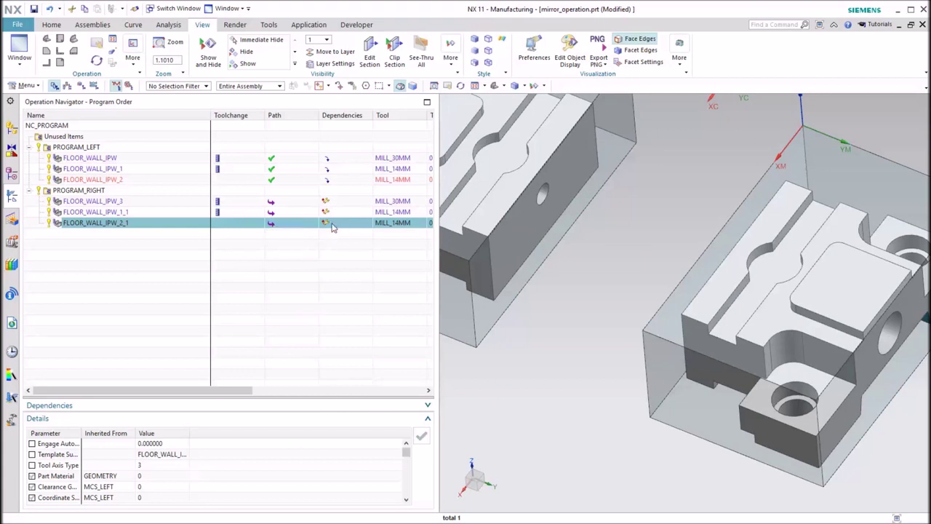
mouse_move(327, 225)
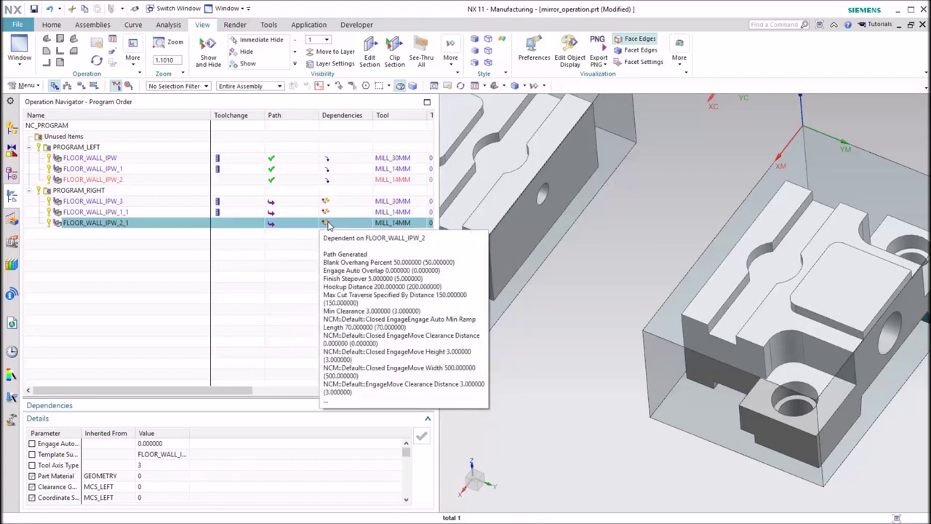
Step: Deselect the operations and fit both left and right parts in the view
click(163, 288)
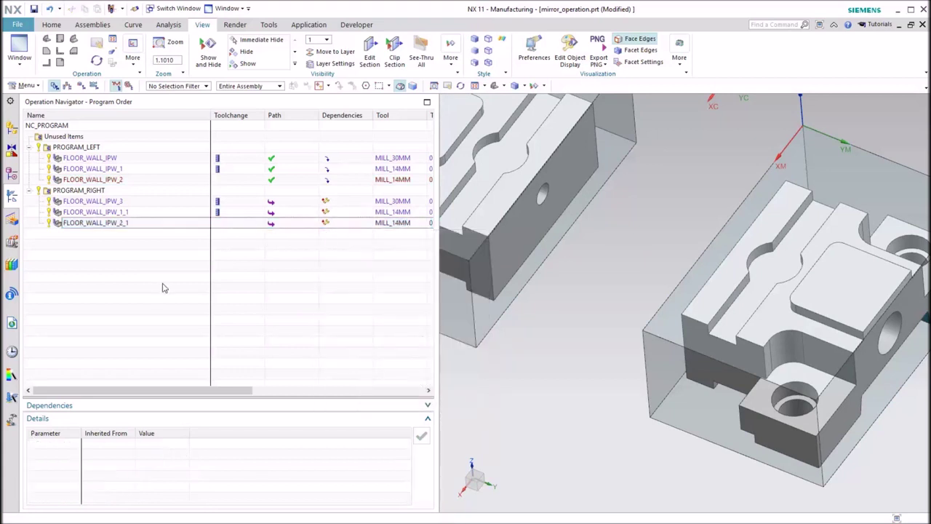
key(ctrl+f)
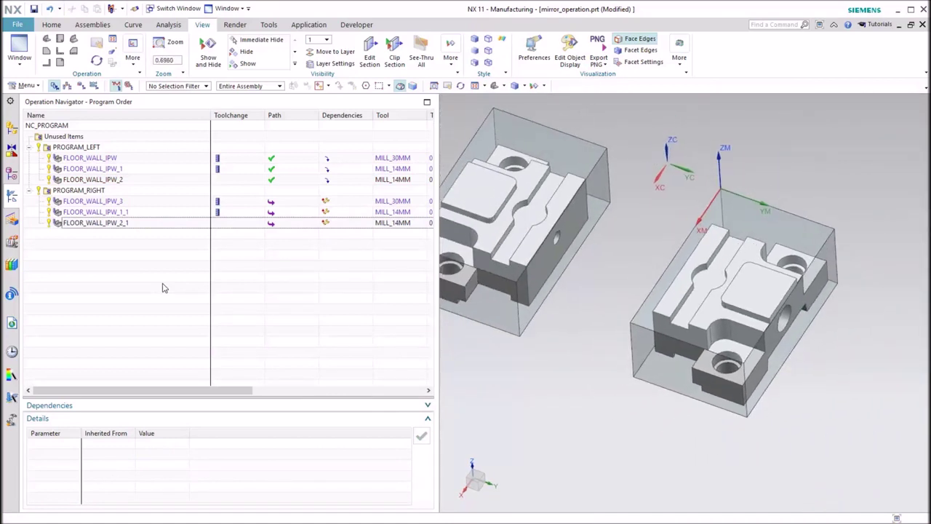